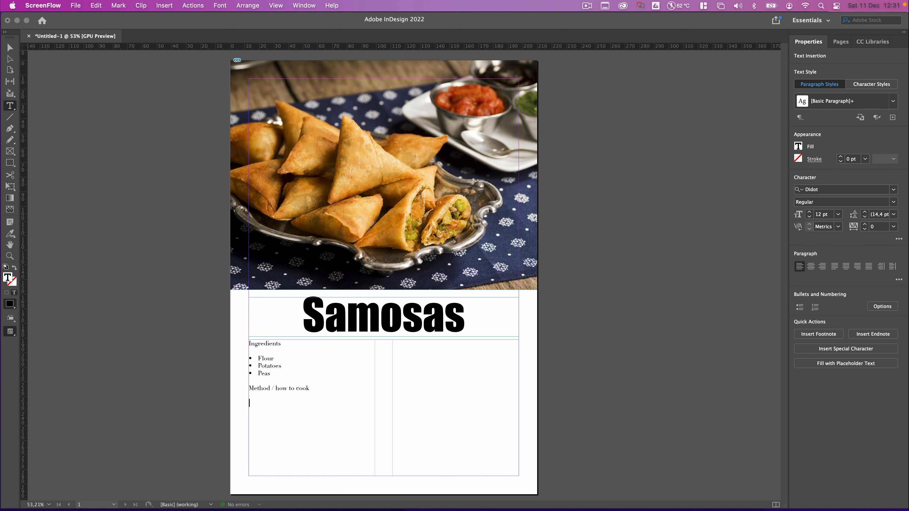
# - Create a new A4 print document in landscape orientation
pyautogui.click(103, 49)
pyautogui.click(67, 5)
pyautogui.moveTo(86, 5)
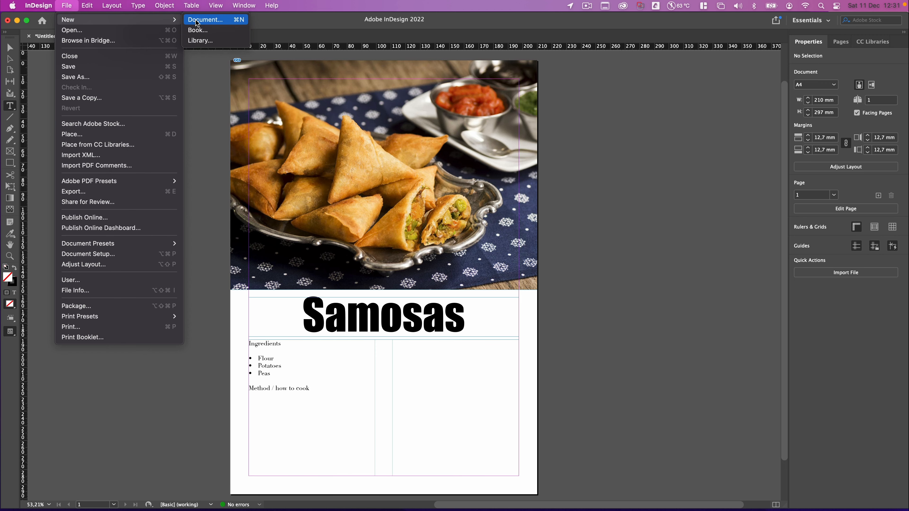
pyautogui.click(197, 21)
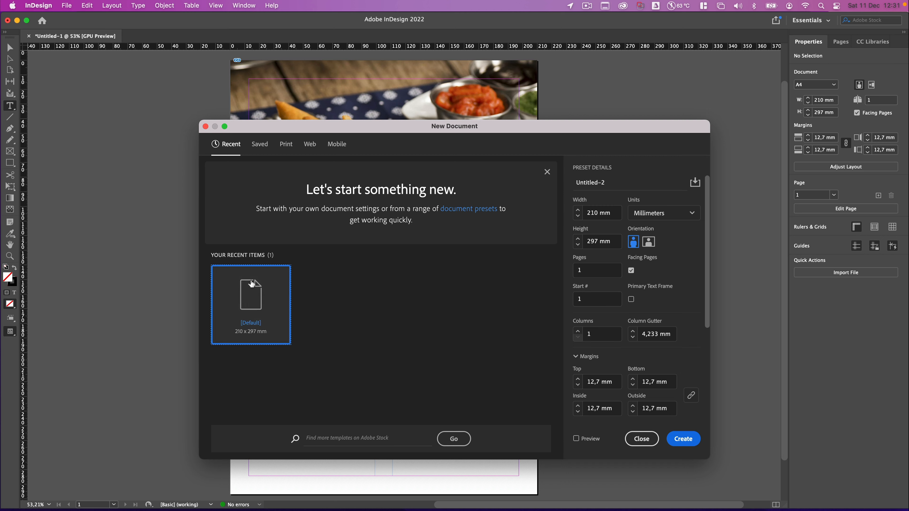
pyautogui.click(282, 144)
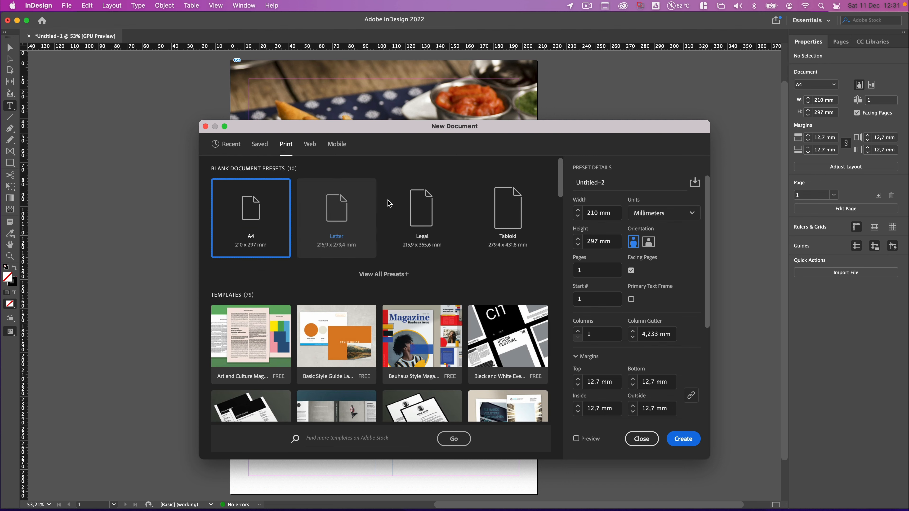
pyautogui.click(649, 244)
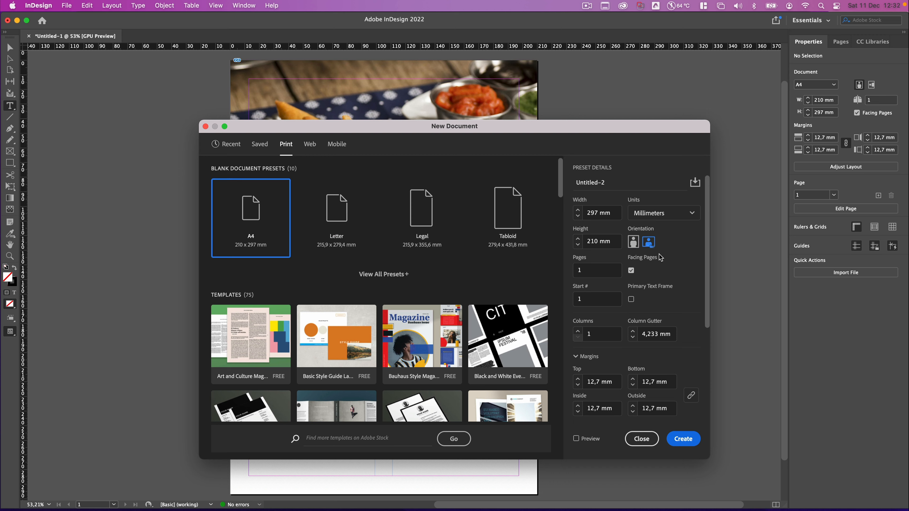
pyautogui.click(683, 437)
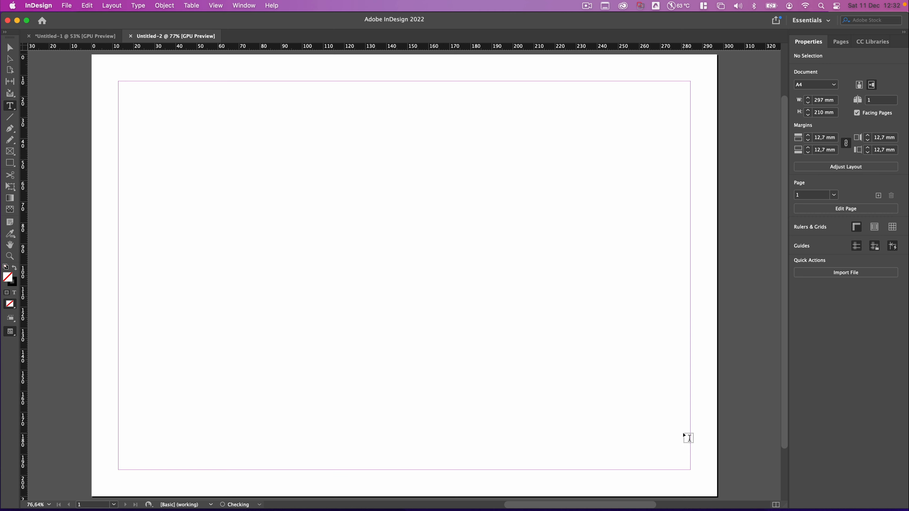
# - Draw a rectangular placeholder frame of 148.5 × 210 mm covering the left half of the page
pyautogui.scroll(-3, 604, 358)
pyautogui.hscroll(3, 604, 357)
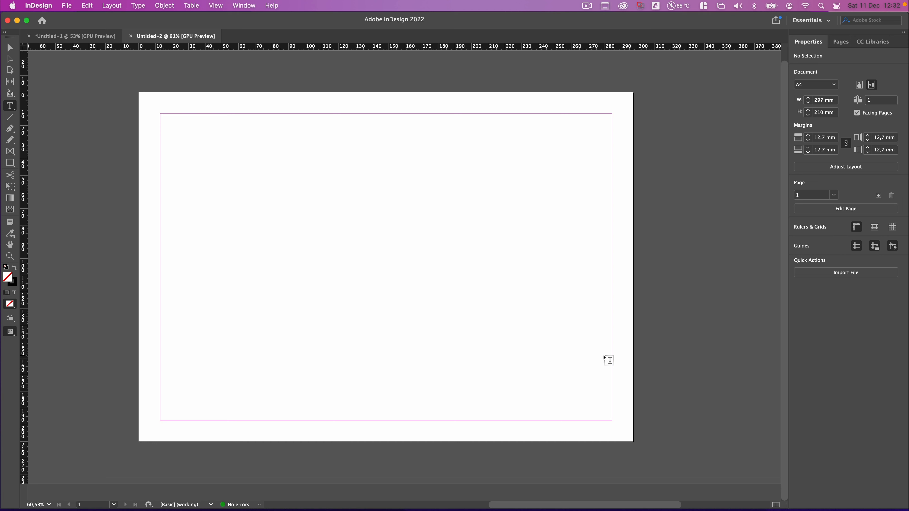
pyautogui.click(11, 152)
pyautogui.moveTo(138, 92); pyautogui.dragTo(385, 441)
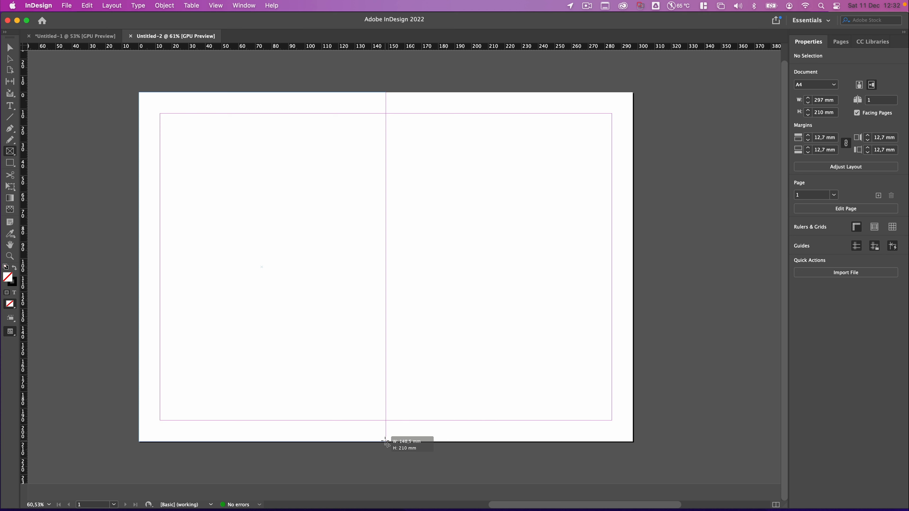
pyautogui.moveTo(385, 441); pyautogui.dragTo(386, 442)
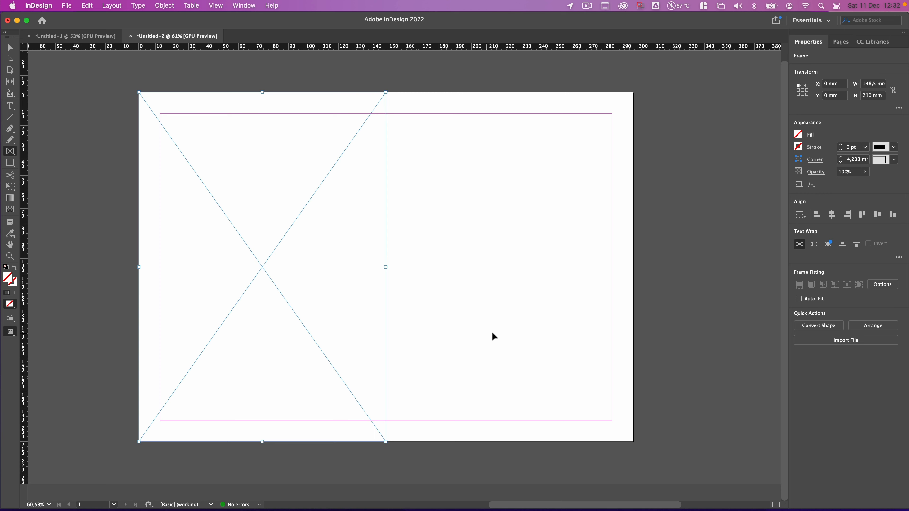
# - Switch to Finder and place Samosas.jpeg from the CookBook folder into the empty frame on the page
pyautogui.press('super+Tab')
pyautogui.press('super+Tab')
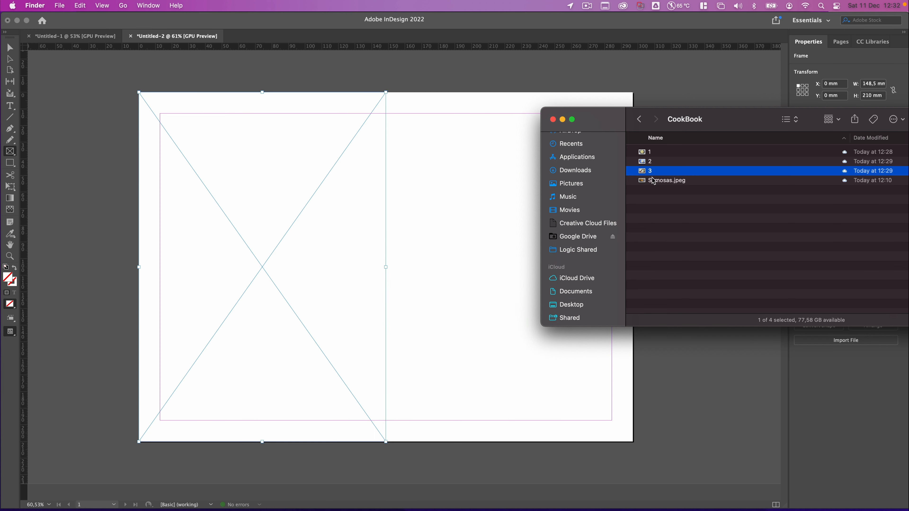
pyautogui.click(653, 178)
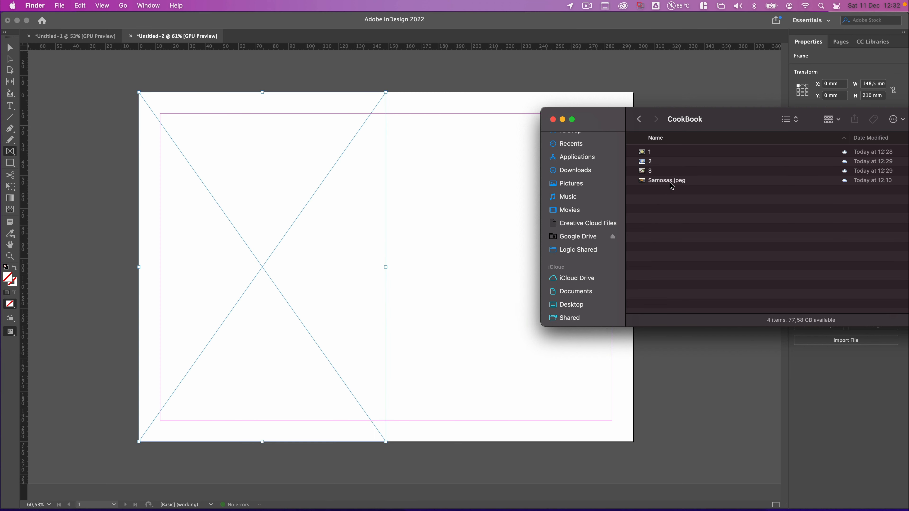
pyautogui.moveTo(672, 185); pyautogui.dragTo(294, 269)
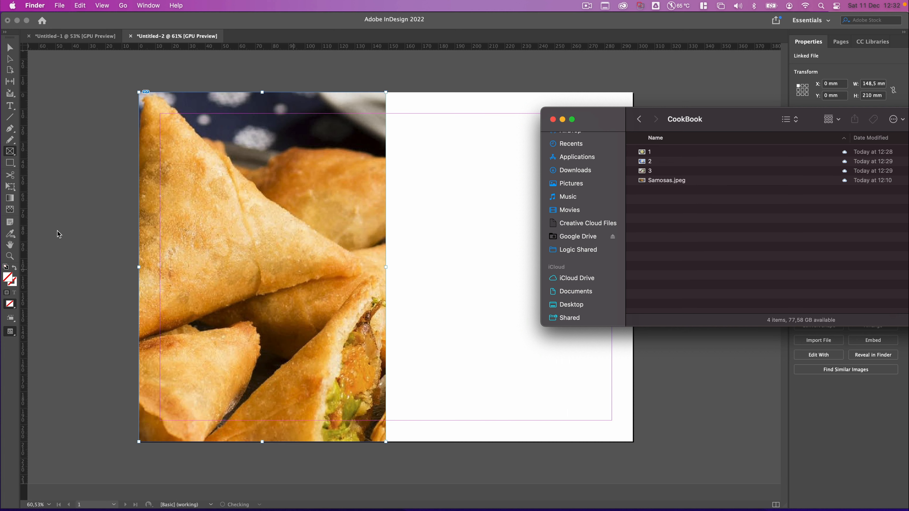
pyautogui.click(48, 89)
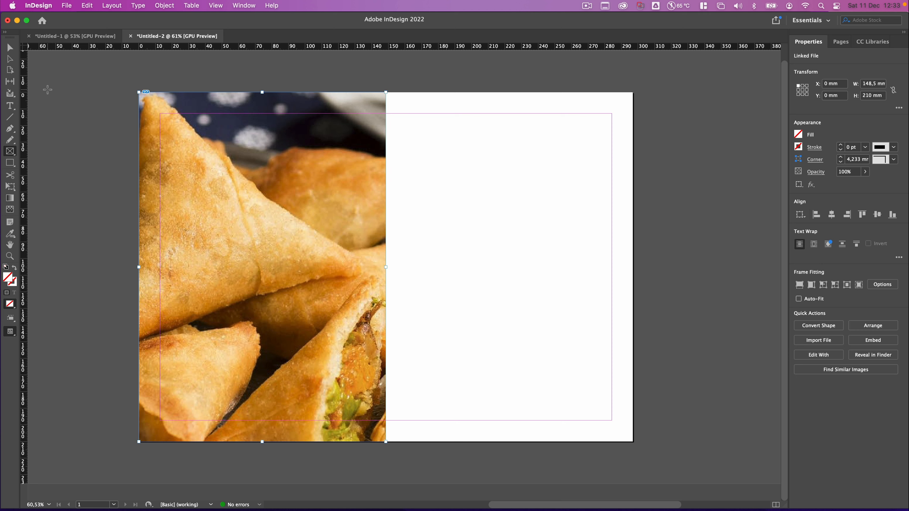
# - Fit the samosa photo to its frame with Fill Frame Proportionally
pyautogui.click(10, 52)
pyautogui.rightClick(178, 181)
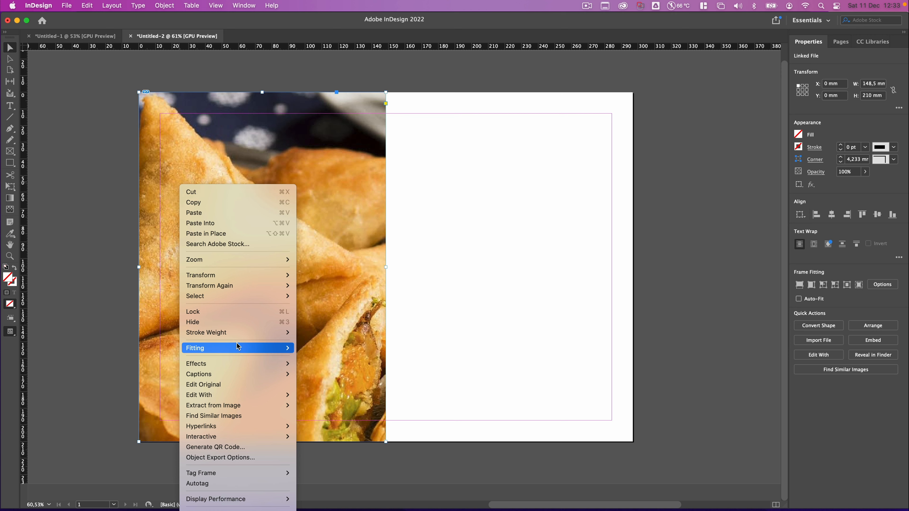
pyautogui.moveTo(238, 346)
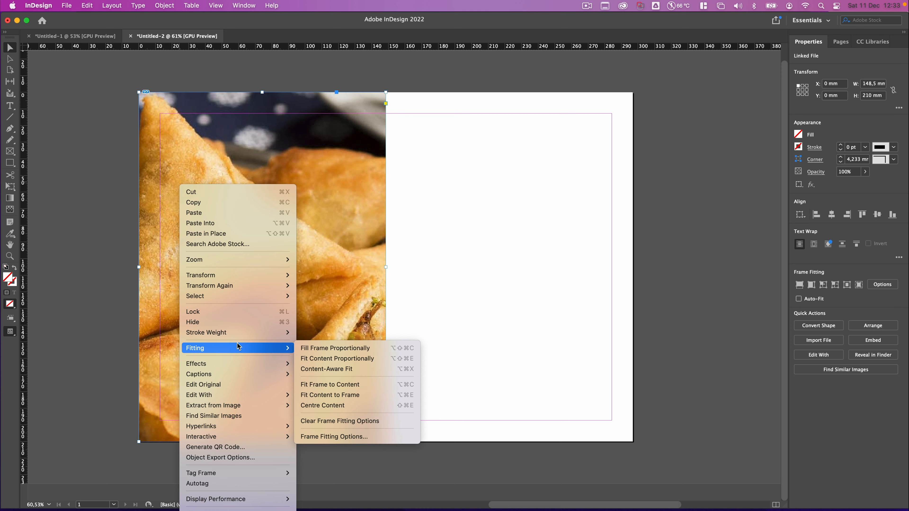
pyautogui.click(317, 348)
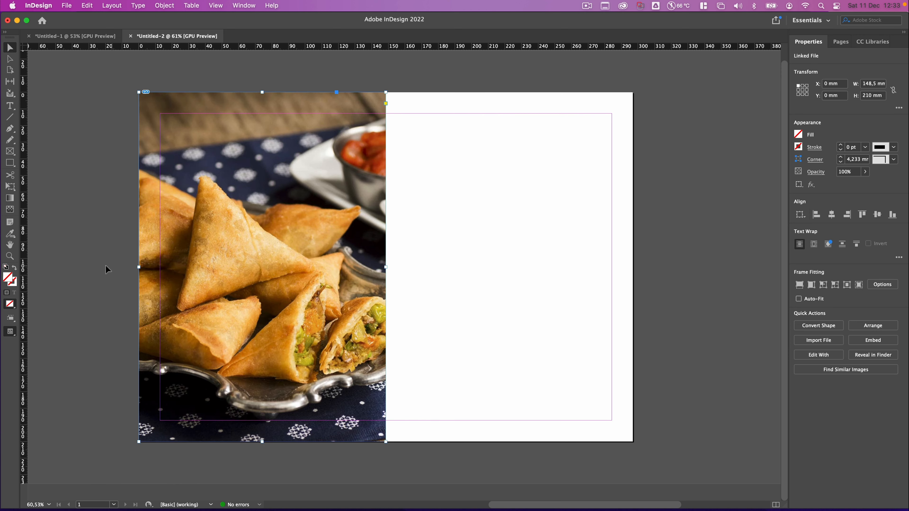
pyautogui.click(127, 270)
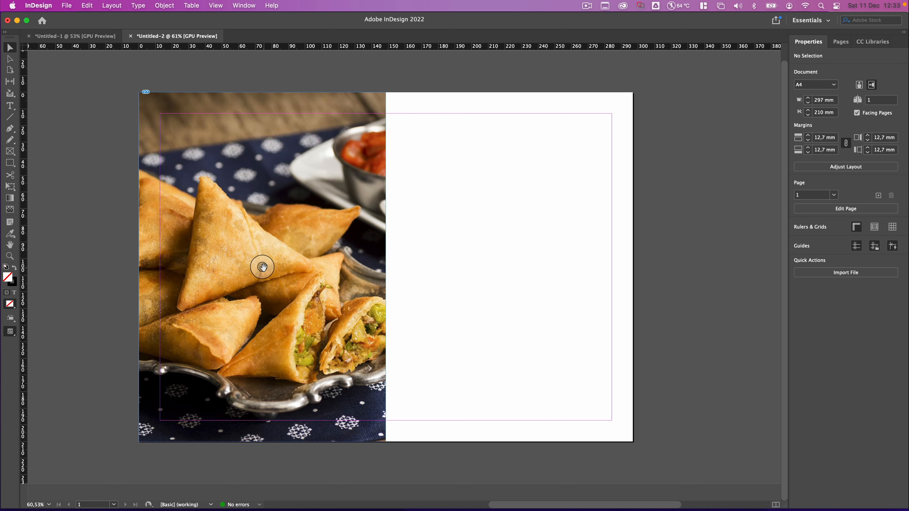
# - Shift the samosa photo left inside its frame to show the sauce bowl, keeping the frame fully covered
pyautogui.moveTo(262, 267); pyautogui.dragTo(177, 263)
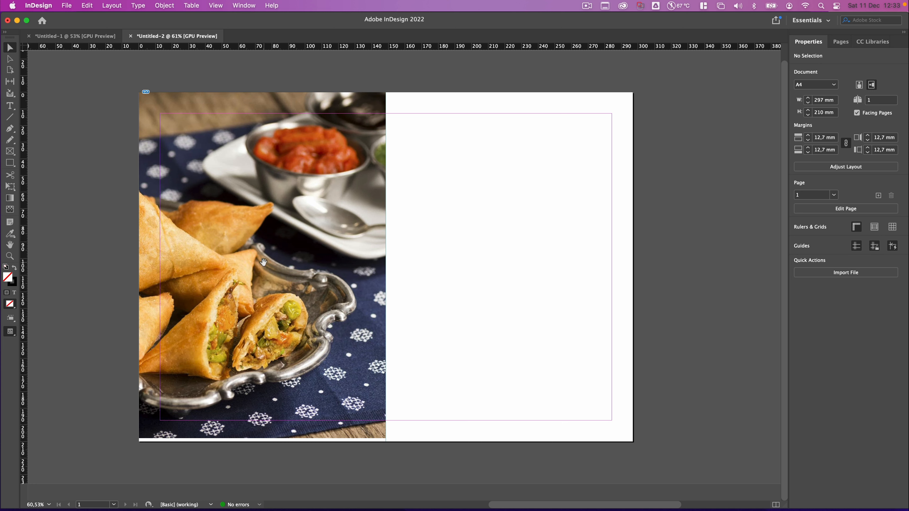
pyautogui.click(264, 262)
pyautogui.moveTo(262, 264); pyautogui.dragTo(260, 268)
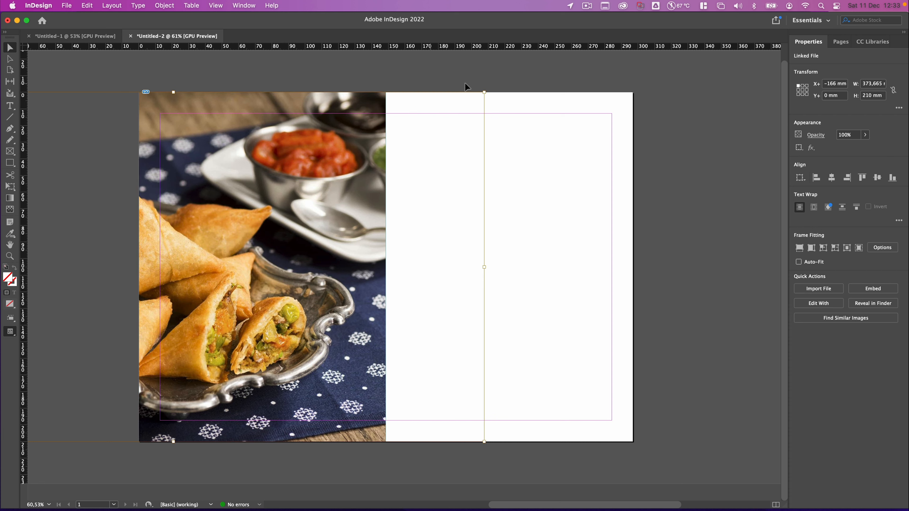
pyautogui.click(452, 79)
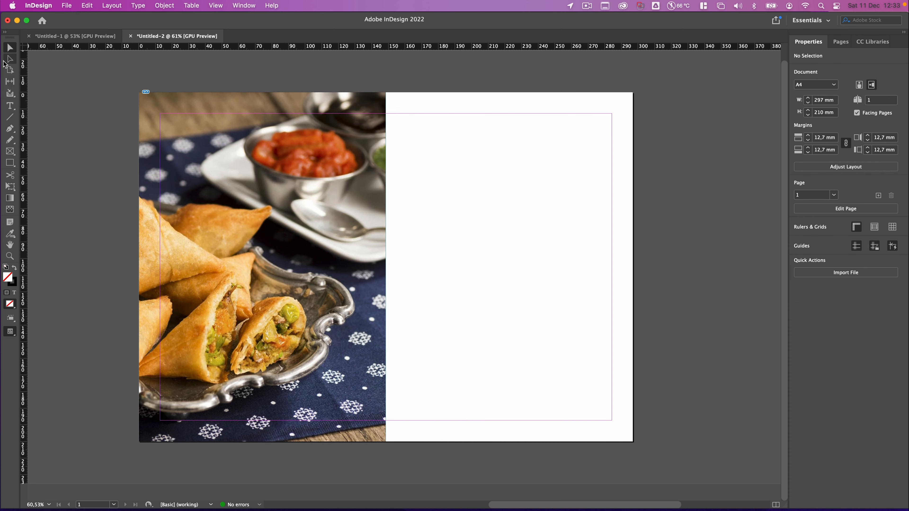
# - Add a text frame about 136 × 23 mm along the top margin of the right half, containing "Samosas"
pyautogui.click(10, 106)
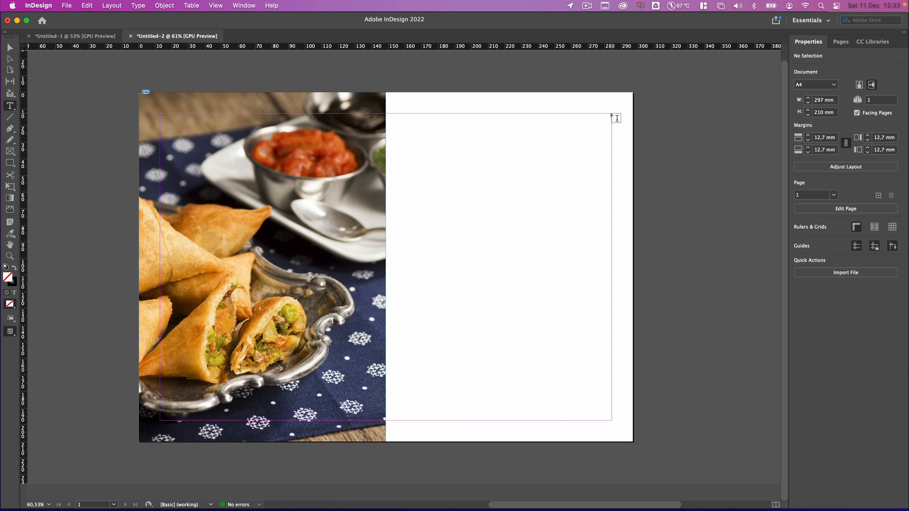
pyautogui.moveTo(611, 114)
pyautogui.mouseDown()
pyautogui.moveTo(547, 149)
pyautogui.moveTo(387, 151)
pyautogui.mouseUp()
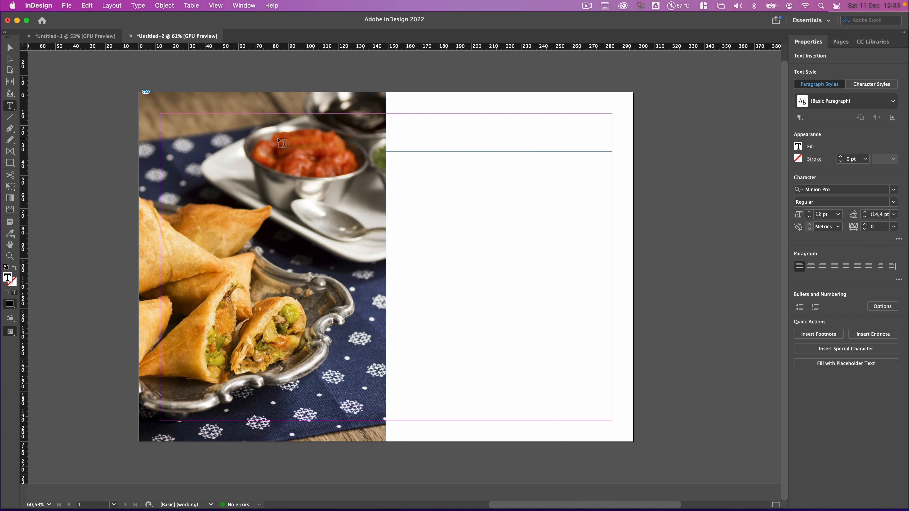
pyautogui.write('Samosas')
# - Set the font of the Samosas title frame to Impact
pyautogui.click(11, 51)
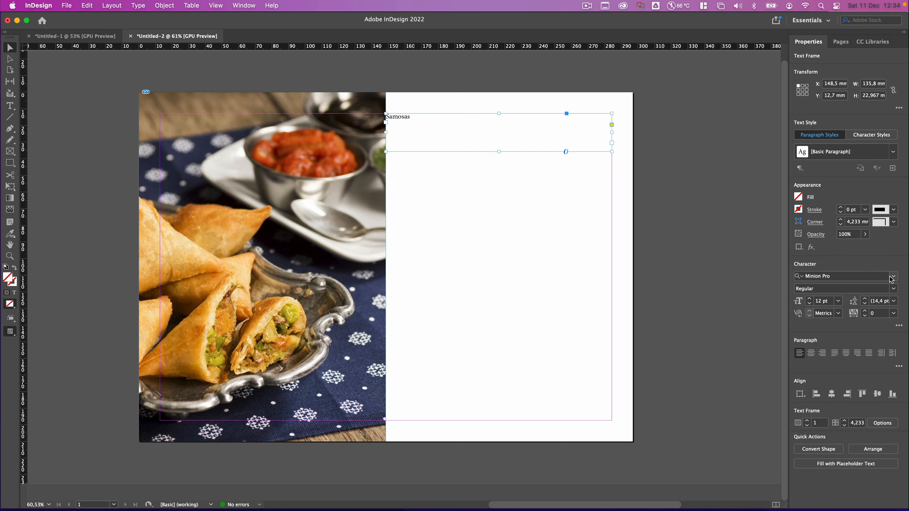
pyautogui.click(872, 278)
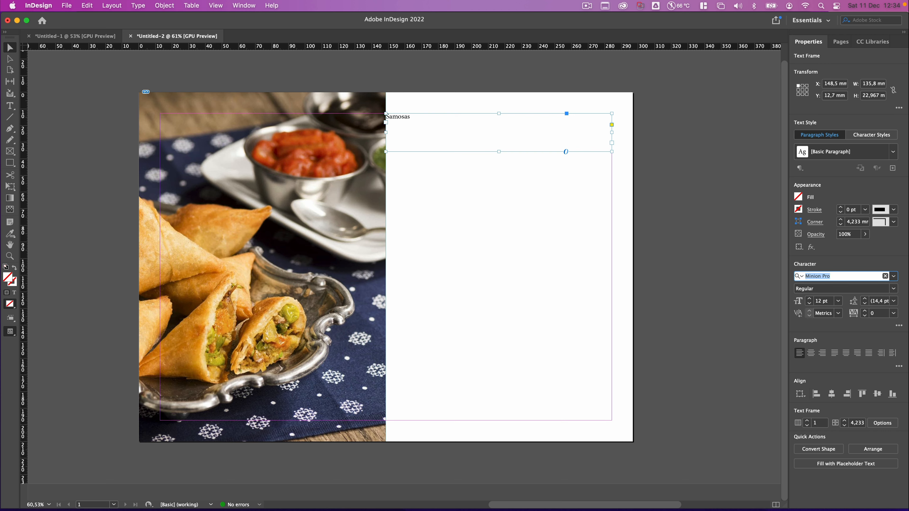
pyautogui.write('imp')
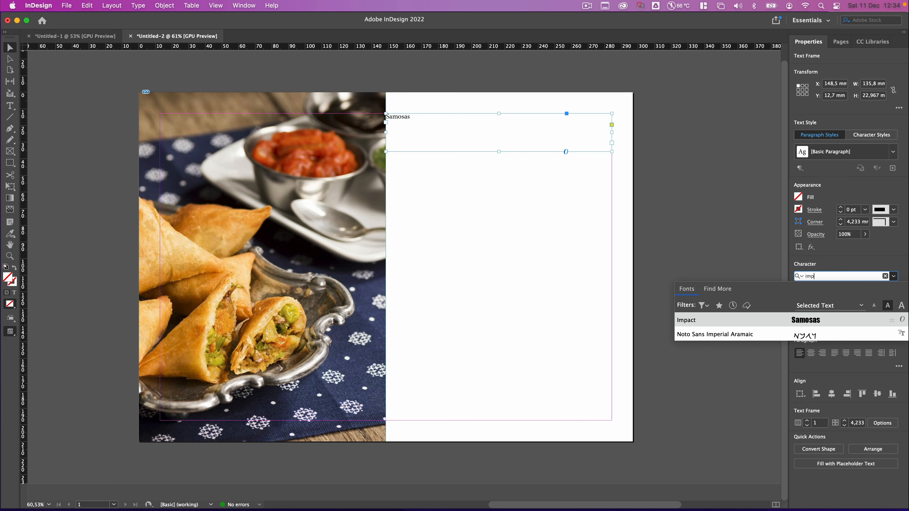
pyautogui.click(798, 322)
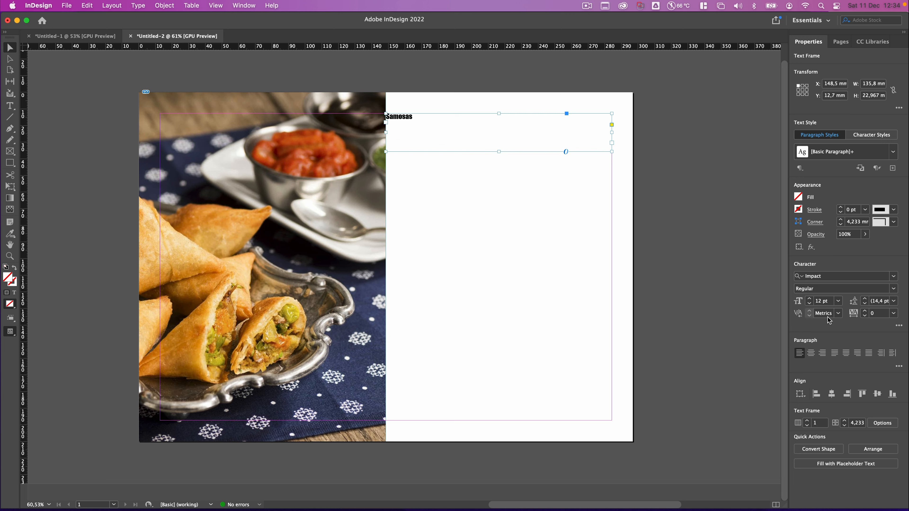
# - Centre the Samosas title within its frame and enlarge its text to 67 pt
pyautogui.click(809, 302)
pyautogui.click(810, 302)
pyautogui.click(810, 301)
pyautogui.click(810, 302)
pyautogui.click(809, 302)
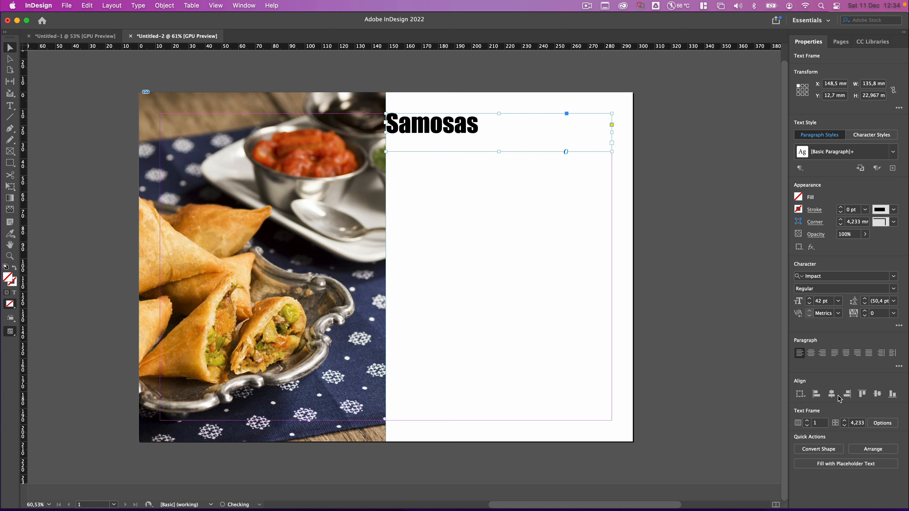
pyautogui.click(811, 356)
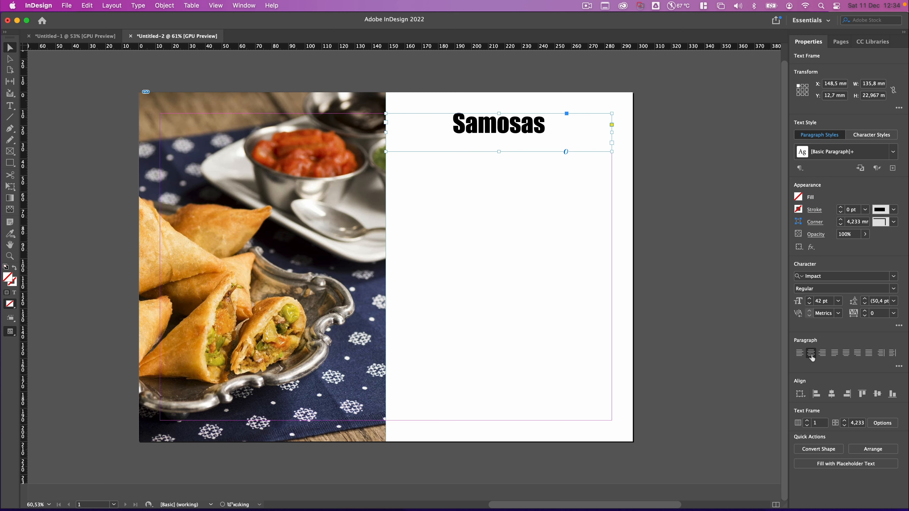
pyautogui.click(810, 302)
pyautogui.click(810, 301)
pyautogui.click(810, 301)
pyautogui.click(810, 302)
pyautogui.click(810, 302)
pyautogui.click(810, 302)
pyautogui.click(810, 302)
pyautogui.click(810, 302)
pyautogui.click(810, 302)
pyautogui.click(810, 302)
pyautogui.click(810, 301)
pyautogui.click(810, 302)
pyautogui.click(810, 302)
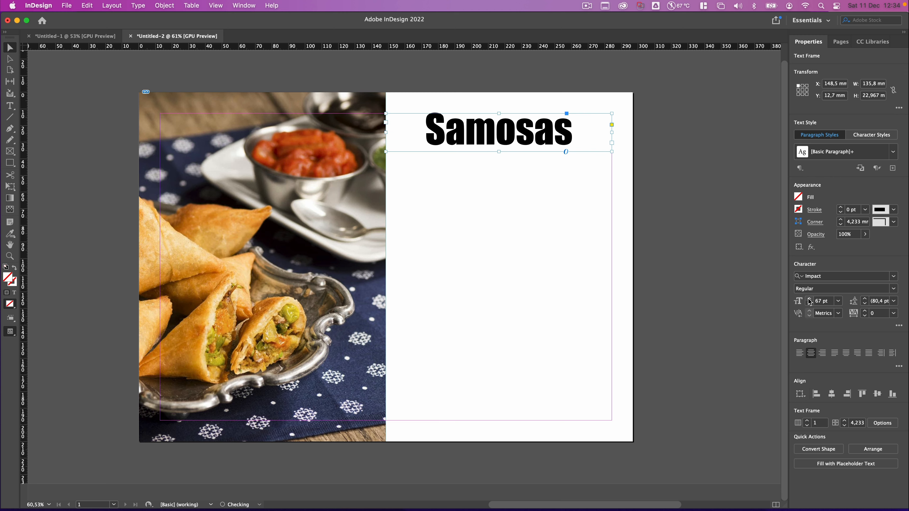
# - Draw a text frame about 127 × 34 mm just below the Samosas title, ending at the right margin
pyautogui.click(11, 112)
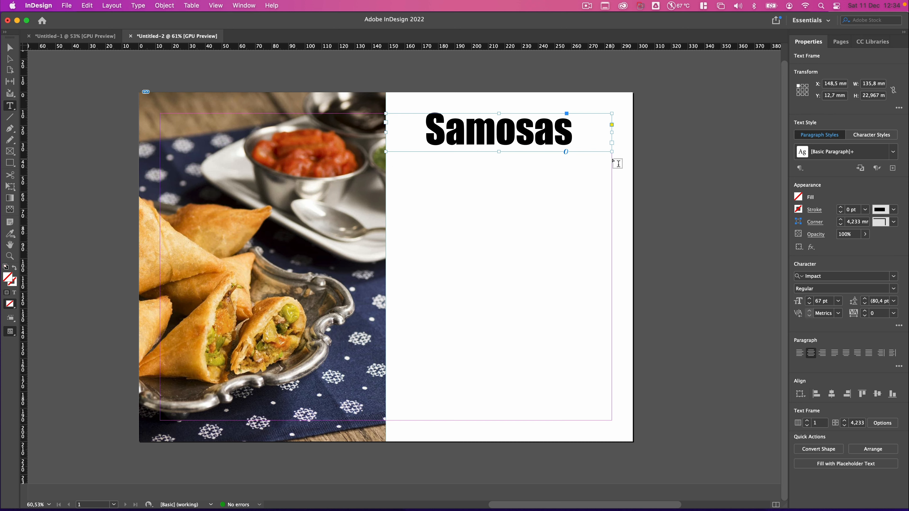
pyautogui.moveTo(612, 157); pyautogui.dragTo(399, 215)
pyautogui.moveTo(400, 215); pyautogui.dragTo(400, 214)
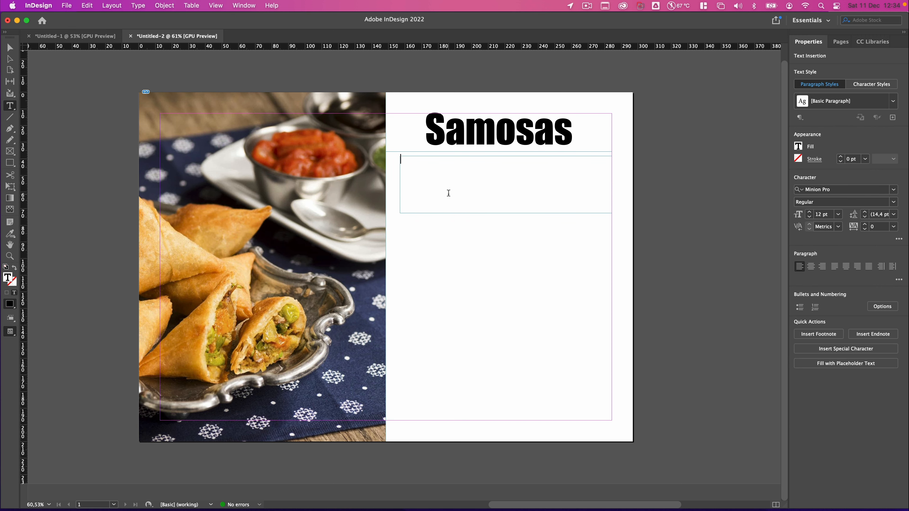
# - Enter the heading "Ingredients:", a blank line, and potatoes, peas, flour and spices on separate lines
pyautogui.write('In')
pyautogui.write(':')
pyautogui.press('Return')
pyautogui.press('Return')
pyautogui.write('potatoes')
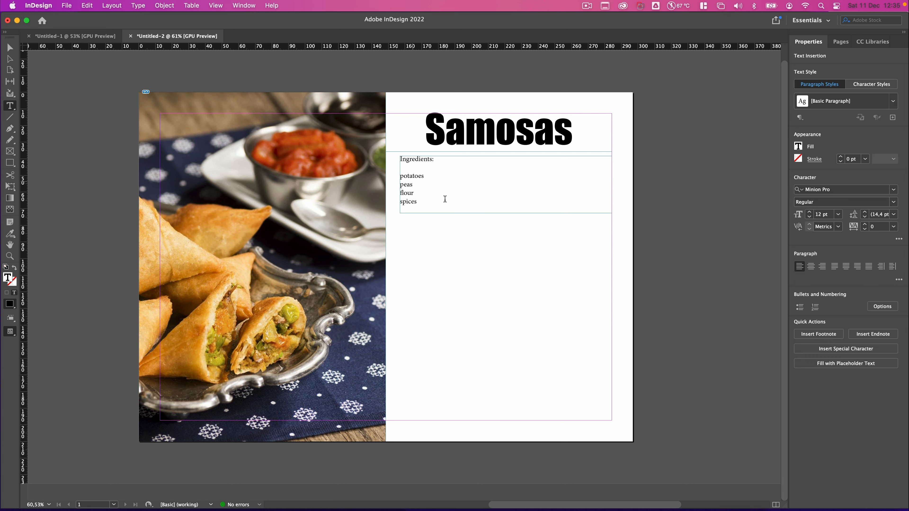
# - Turn the four ingredient lines into a bulleted list
pyautogui.moveTo(419, 201); pyautogui.dragTo(400, 175)
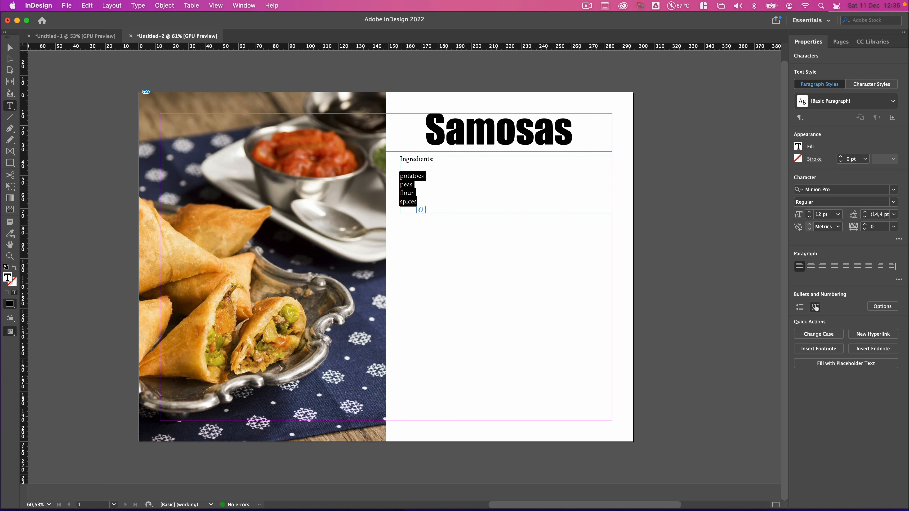
pyautogui.click(797, 308)
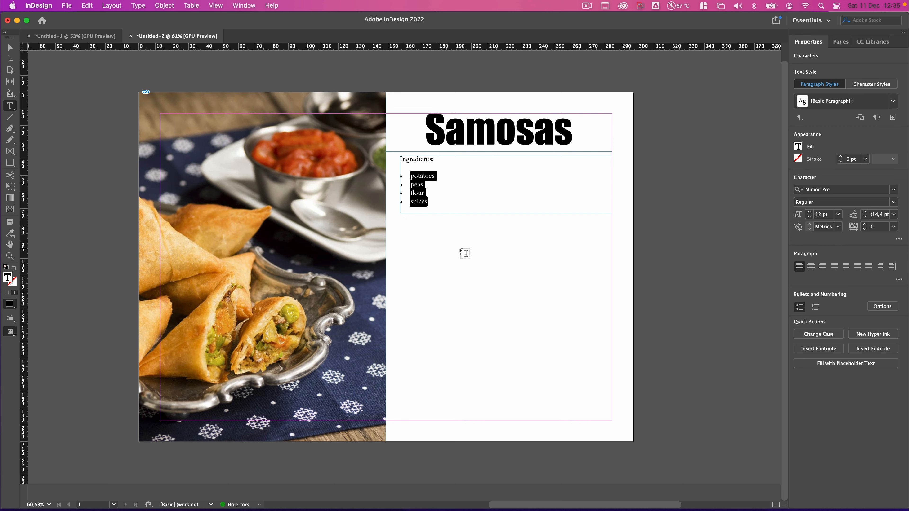
pyautogui.click(7, 50)
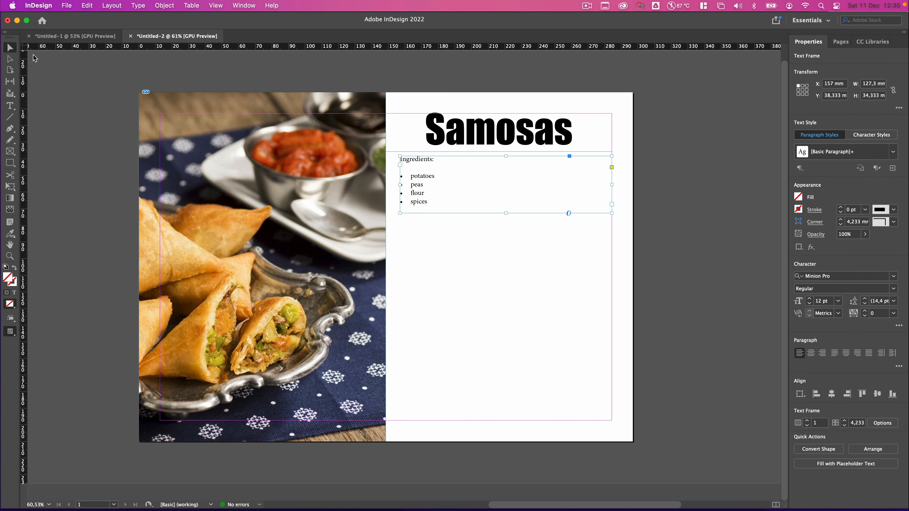
# - Set the font of all text in the ingredients frame to Didot Regular
pyautogui.click(476, 229)
pyautogui.click(465, 200)
pyautogui.click(818, 277)
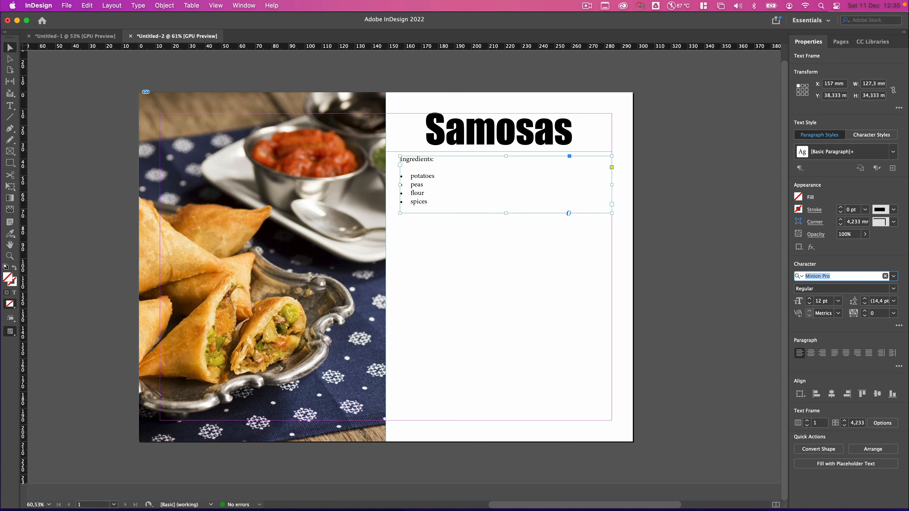
pyautogui.write('dido')
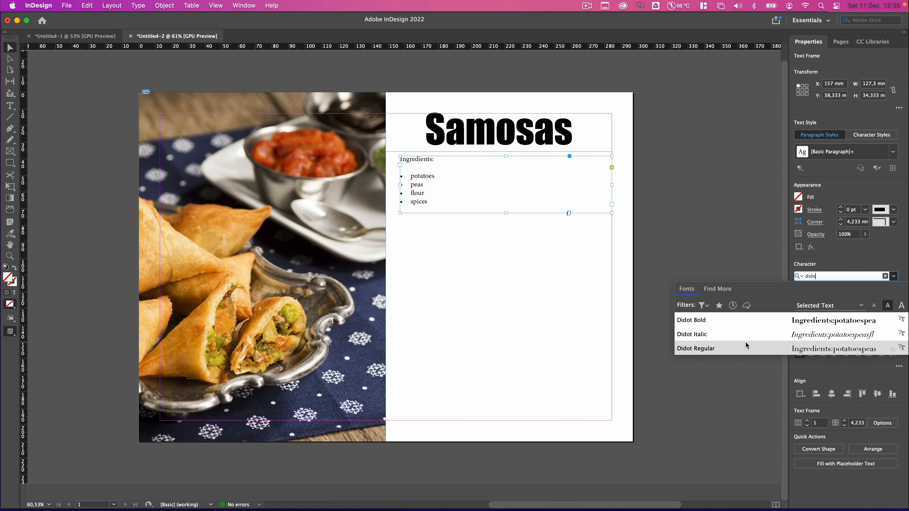
pyautogui.click(734, 348)
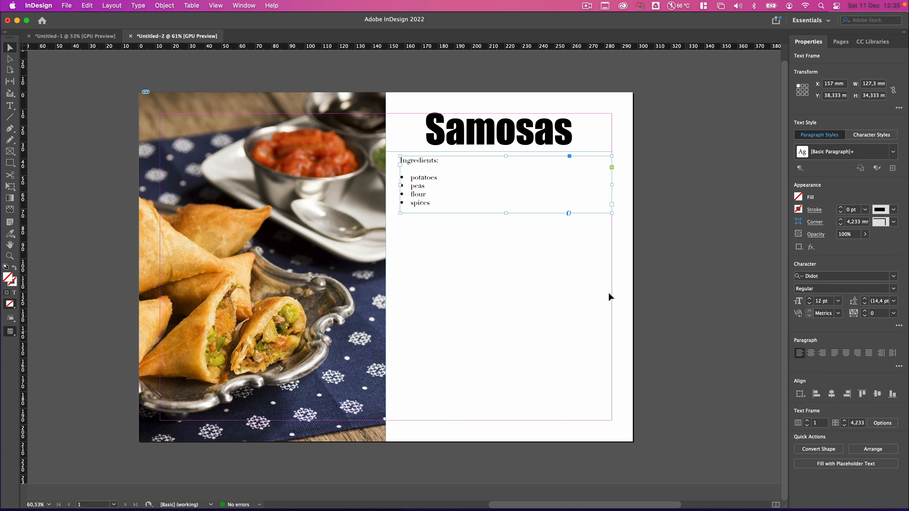
pyautogui.click(523, 277)
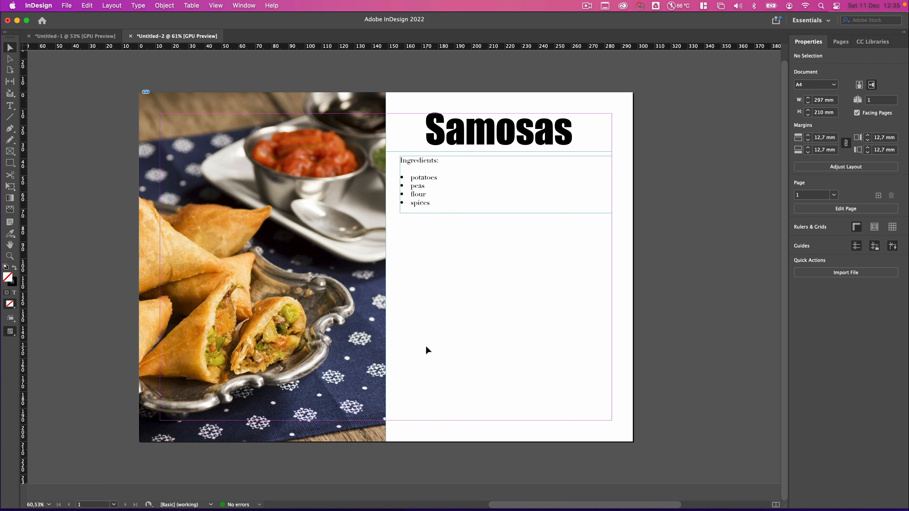
# - Split the ingredients frame into two columns with an 11 mm gutter, and add butter and water to the end of the bulleted list
pyautogui.click(427, 188)
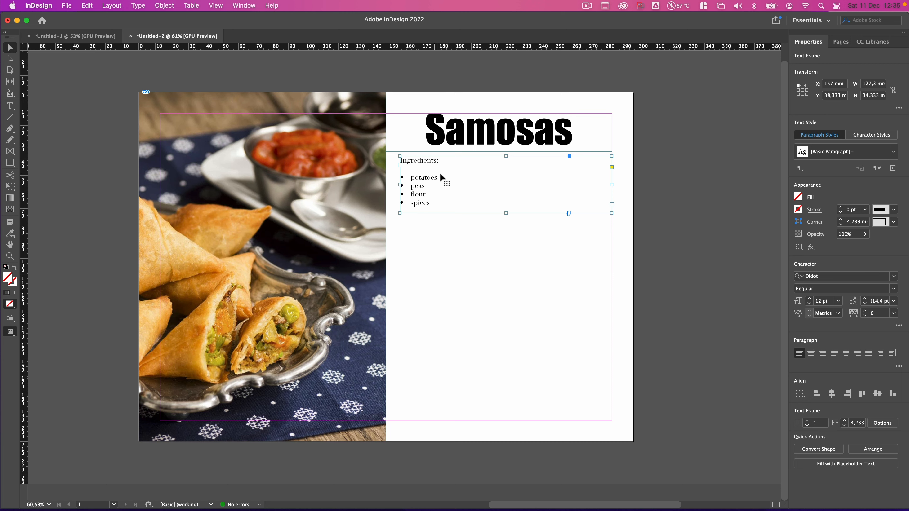
pyautogui.click(807, 421)
pyautogui.click(844, 421)
pyautogui.click(845, 421)
pyautogui.click(844, 421)
pyautogui.click(844, 421)
pyautogui.click(845, 421)
pyautogui.click(845, 421)
pyautogui.click(844, 422)
pyautogui.doubleClick(433, 203)
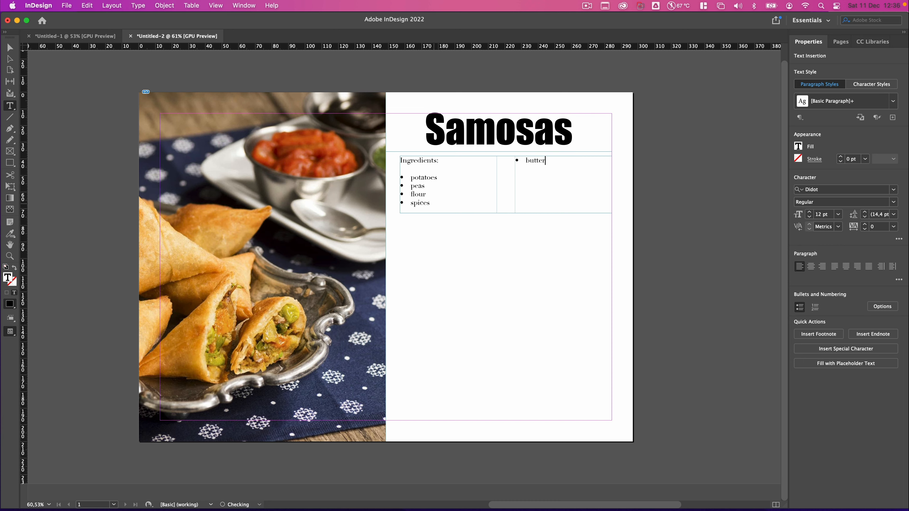
pyautogui.write('water')
# - Draw an empty picture frame about 58 × 40 mm below the first ingredients column and a text frame about 58 × 39 mm below the second
pyautogui.click(10, 151)
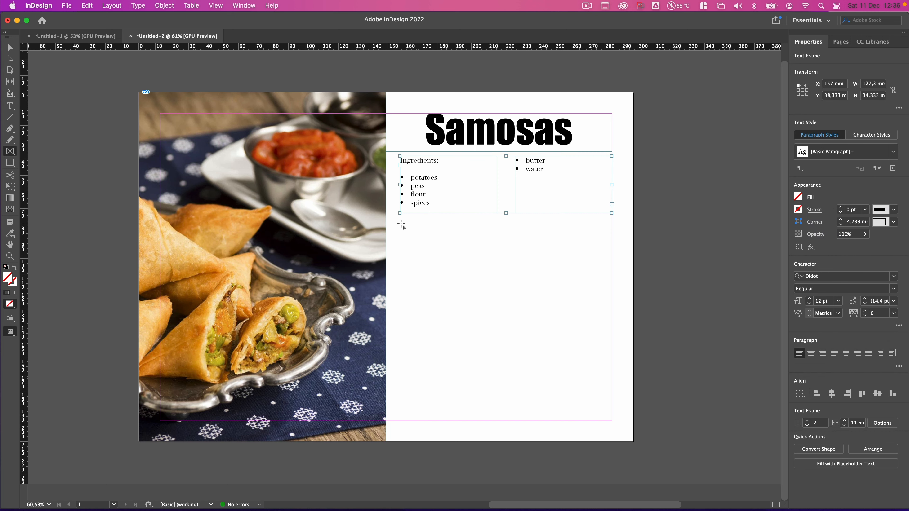
pyautogui.moveTo(400, 222); pyautogui.dragTo(497, 288)
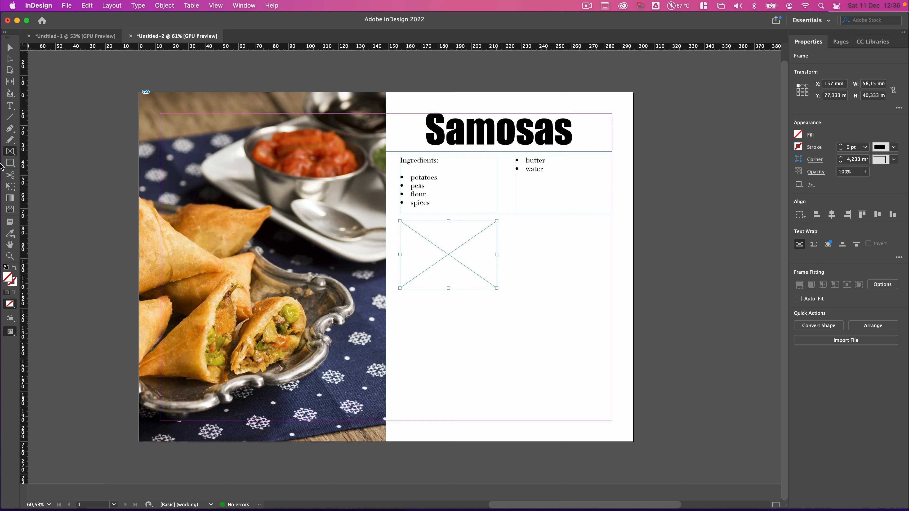
pyautogui.click(10, 106)
pyautogui.moveTo(515, 225); pyautogui.dragTo(611, 288)
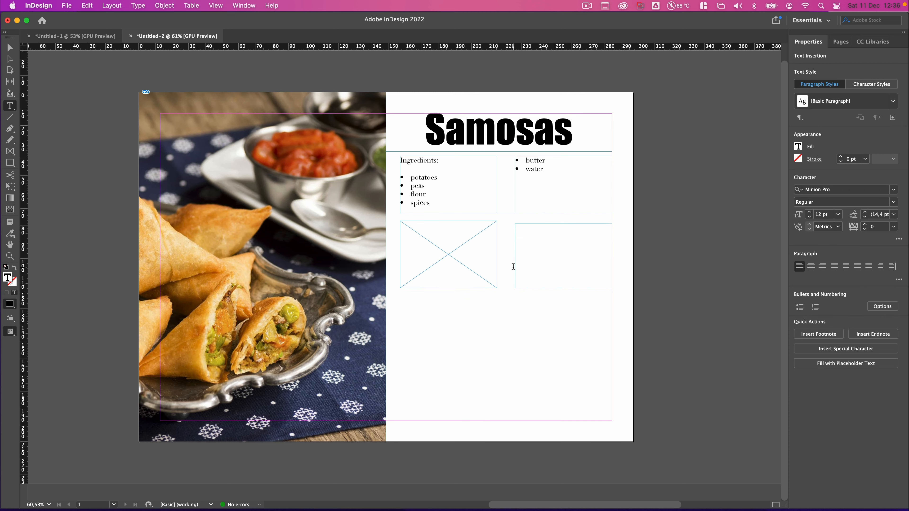
# - Raise the new text frame's upper edge level with the picture frame's, making it about 40 mm tall
pyautogui.click(10, 47)
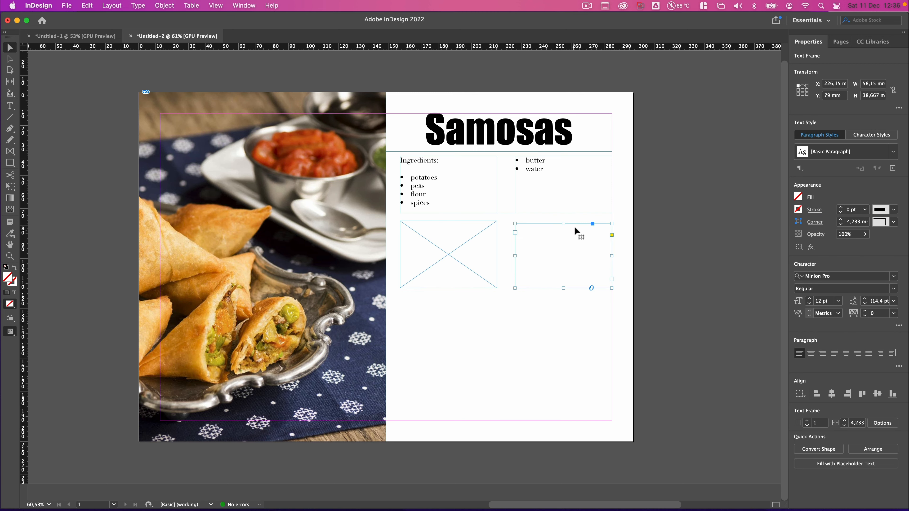
pyautogui.moveTo(565, 224); pyautogui.dragTo(564, 221)
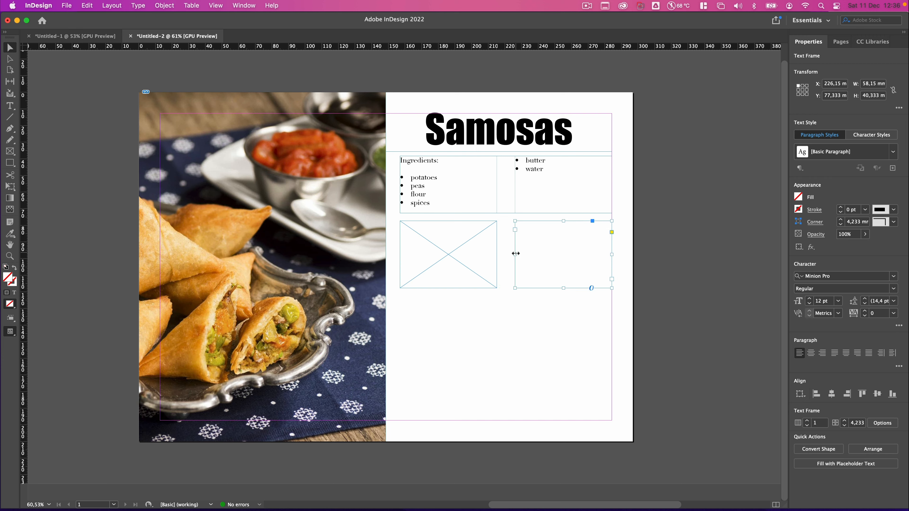
pyautogui.moveTo(514, 254); pyautogui.dragTo(496, 253)
pyautogui.click(493, 255)
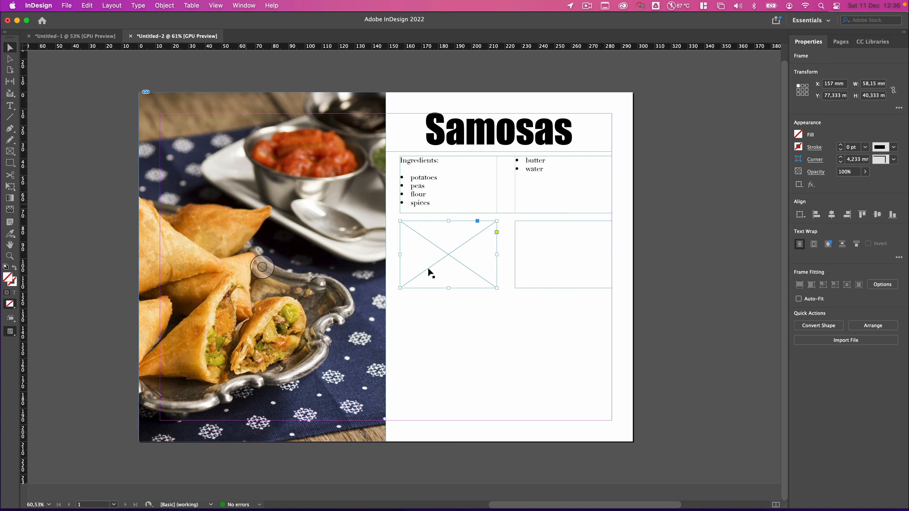
pyautogui.click(554, 308)
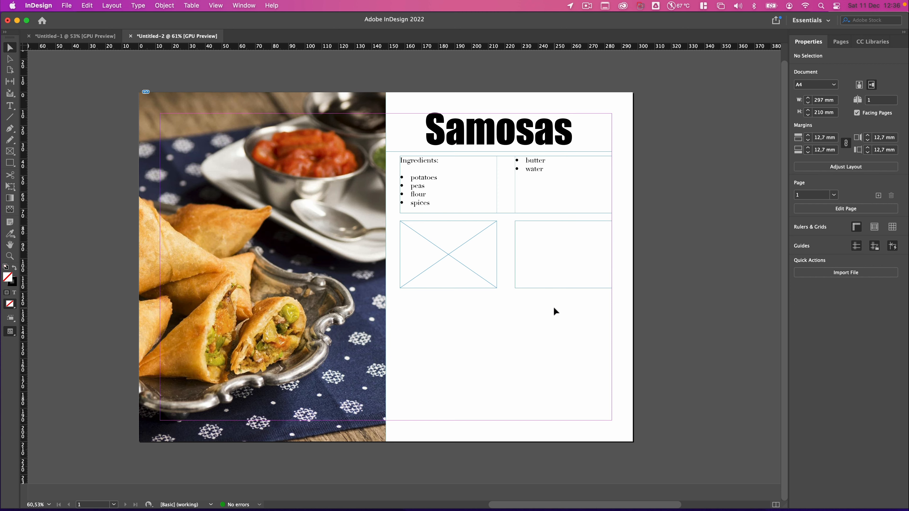
# - Switch to Finder and place image 1 from the CookBook folder into the empty picture frame
pyautogui.press('super+Tab')
pyautogui.press('super+Tab')
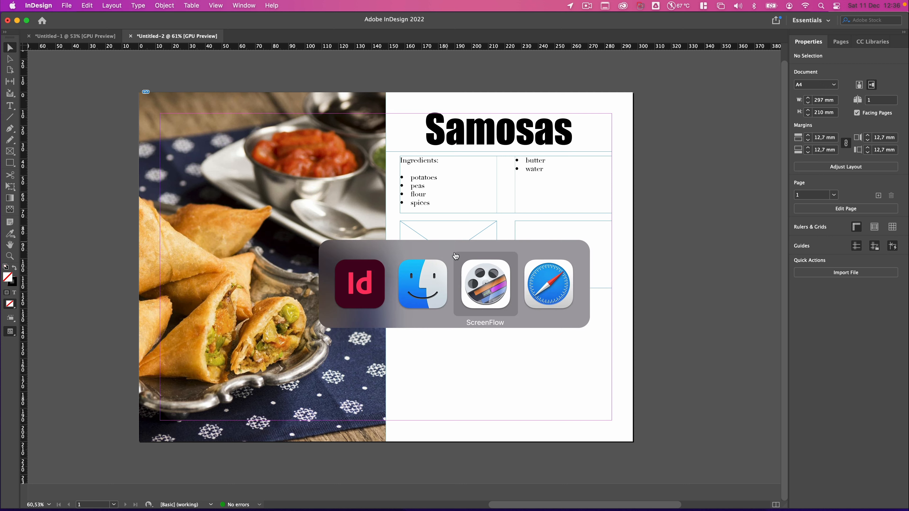
pyautogui.press('super+Tab')
pyautogui.click(431, 287)
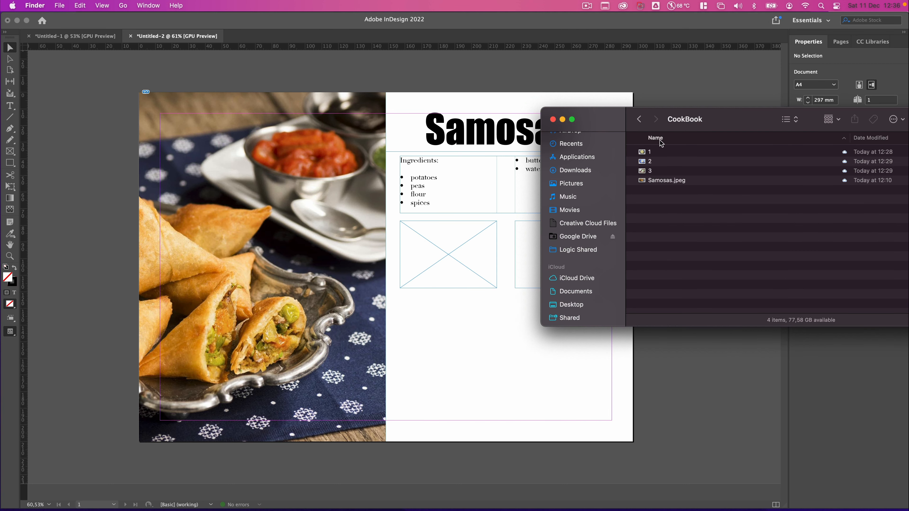
pyautogui.click(647, 152)
pyautogui.moveTo(647, 152); pyautogui.dragTo(454, 255)
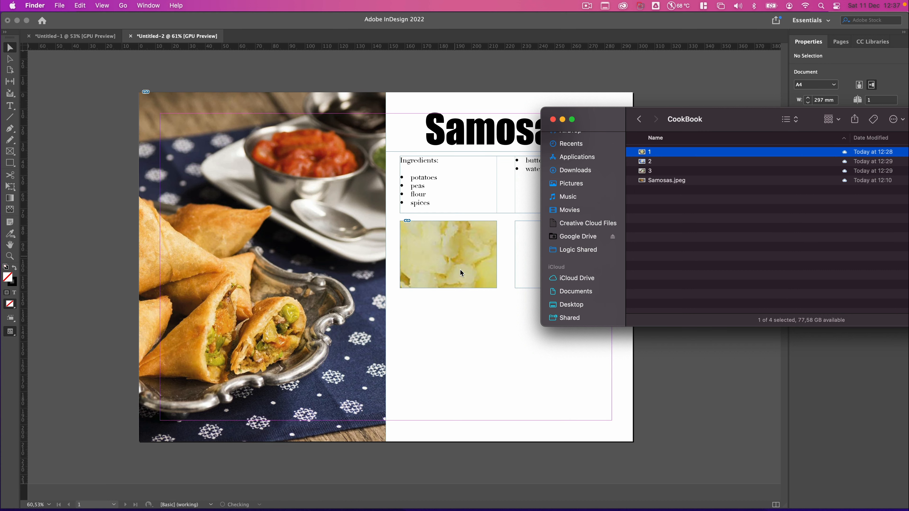
pyautogui.click(473, 311)
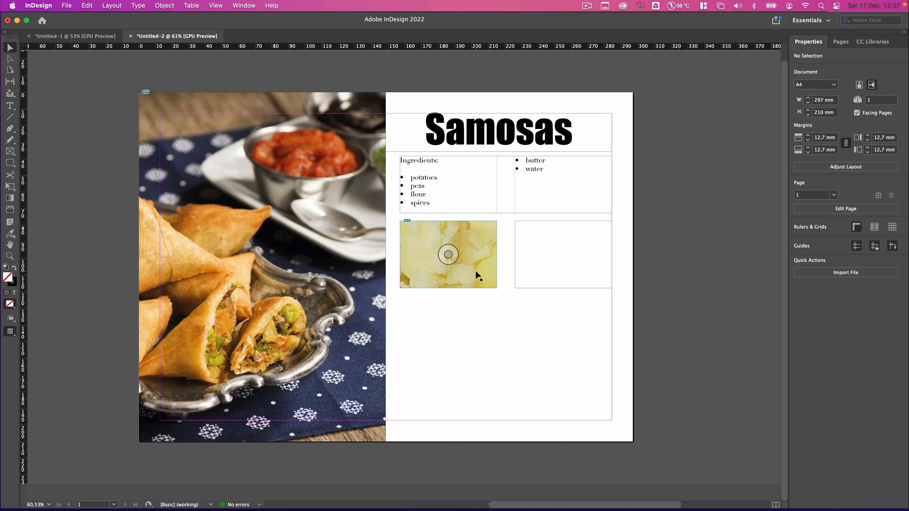
# - Fit the potato photo to its frame with Fill Frame Proportionally
pyautogui.scroll(2, 561, 283)
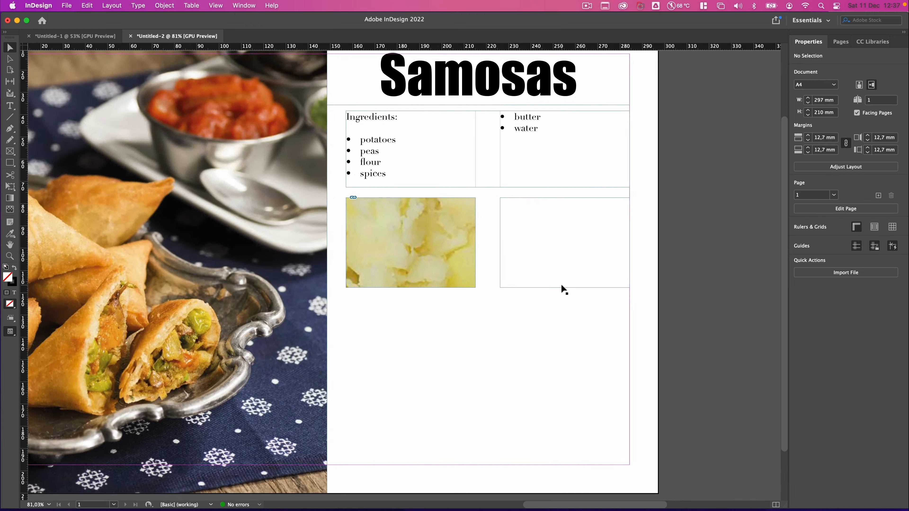
pyautogui.scroll(1, 561, 287)
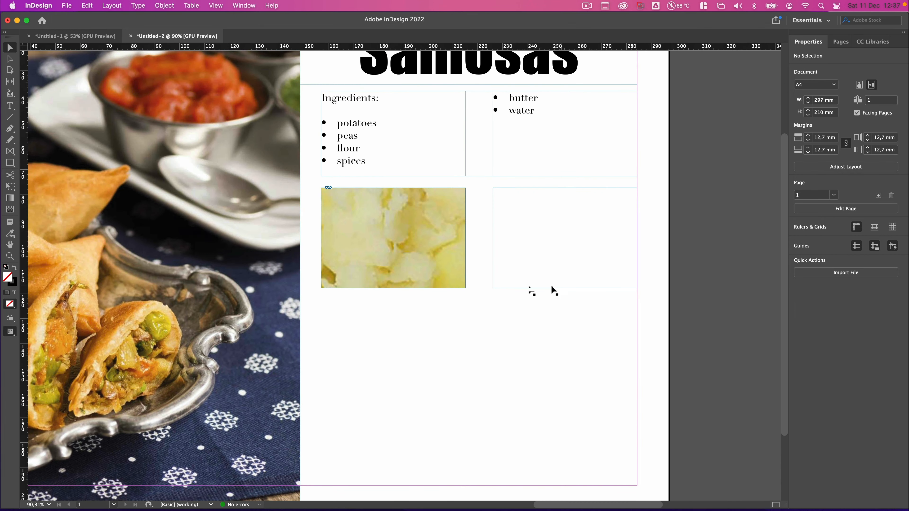
pyautogui.click(446, 246)
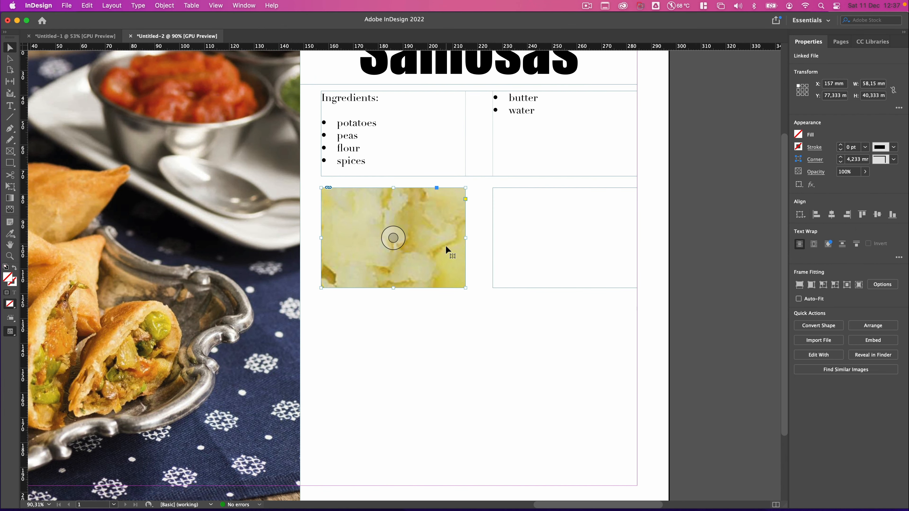
pyautogui.rightClick(434, 222)
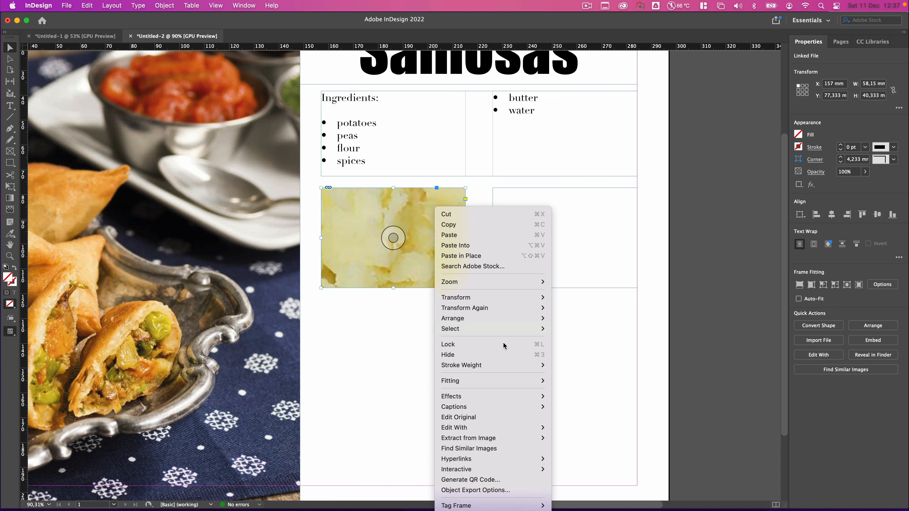
pyautogui.moveTo(501, 381)
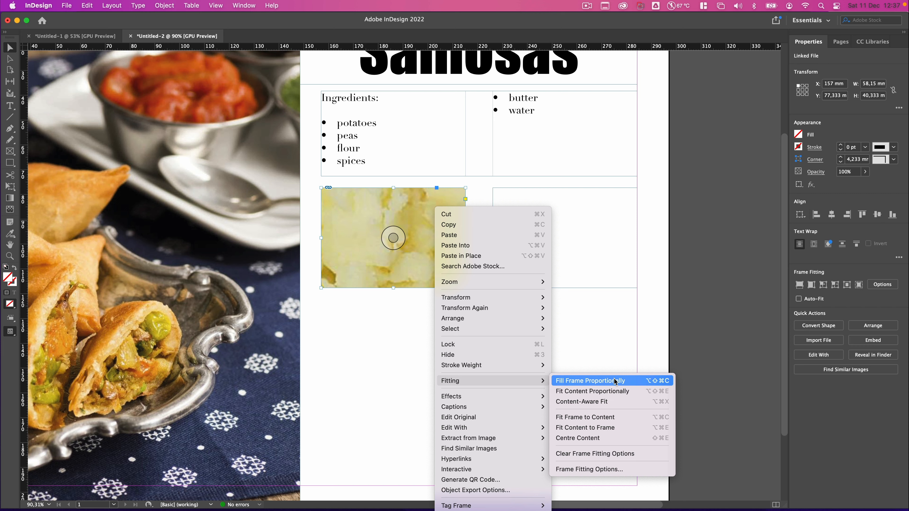
pyautogui.click(631, 380)
pyautogui.click(486, 344)
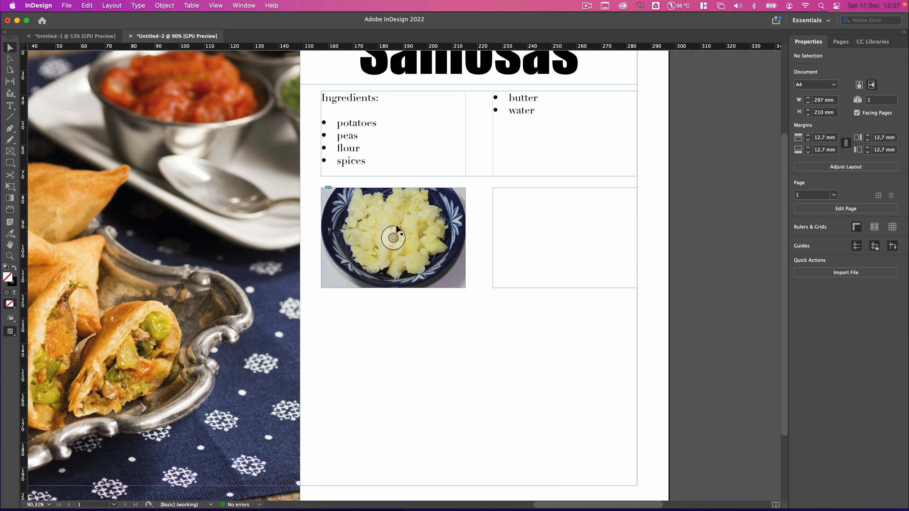
pyautogui.click(393, 237)
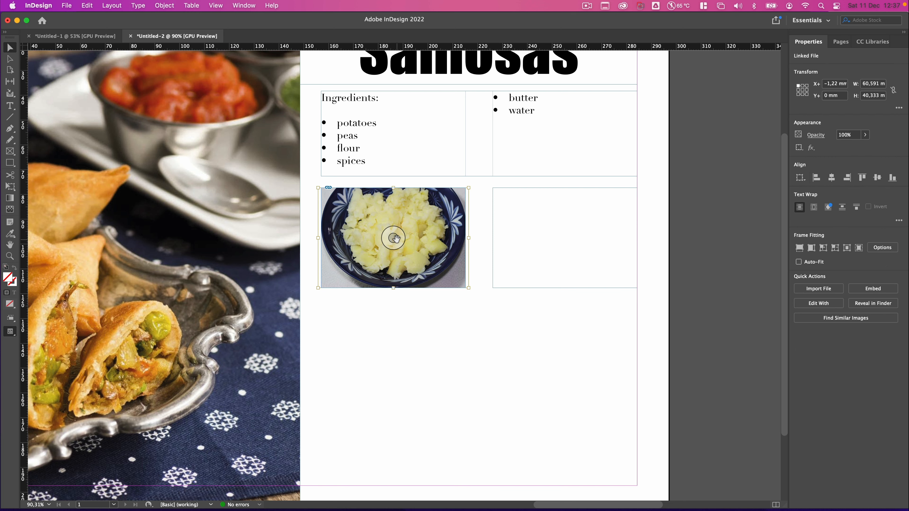
pyautogui.click(416, 327)
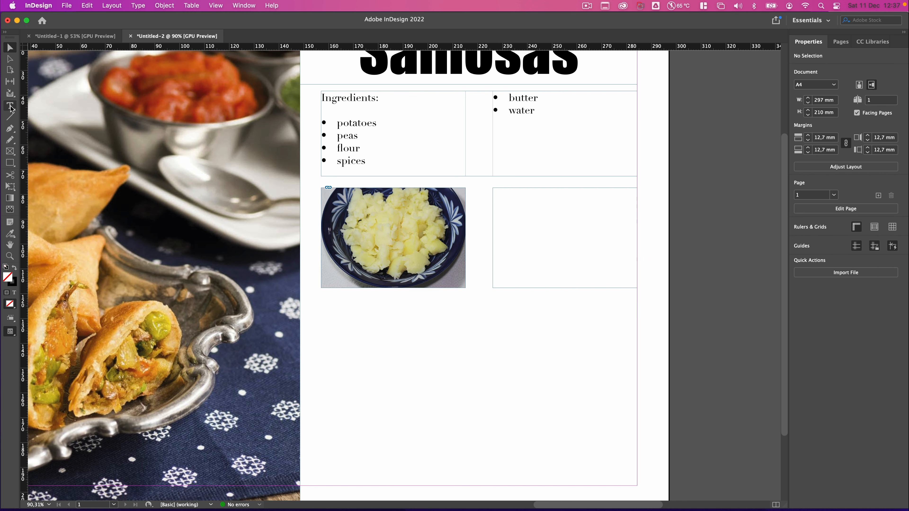
# - Enter "Step 1:", a blank line and "Boil the potatoes and then mash them." in the text frame beside the potato photo
pyautogui.click(535, 200)
pyautogui.doubleClick(536, 200)
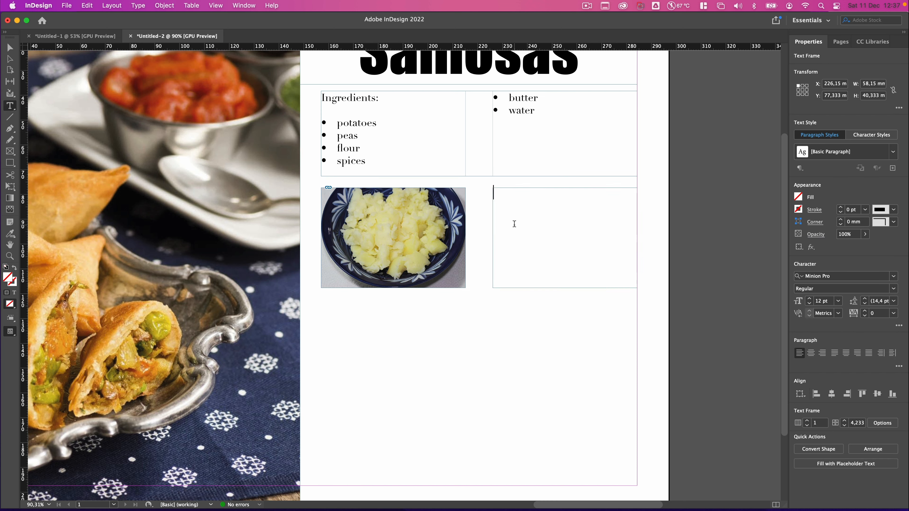
pyautogui.write('Step 1:')
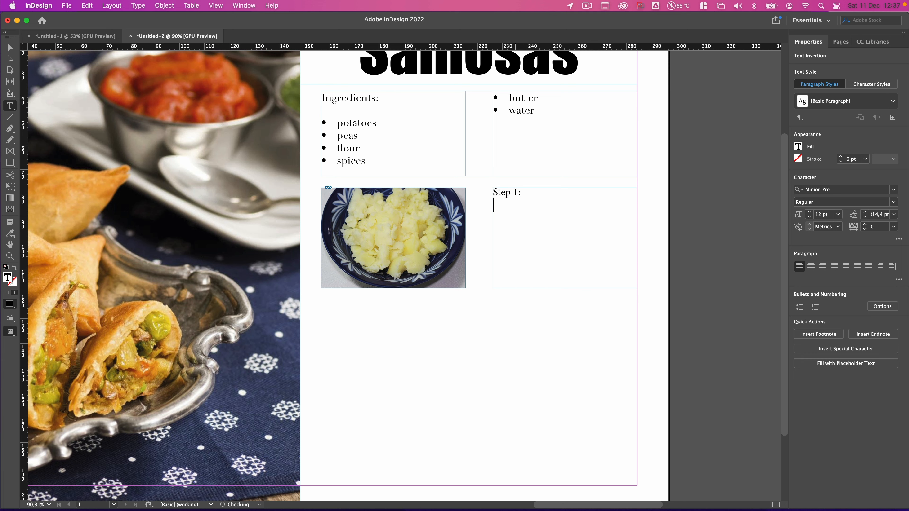
pyautogui.press('Return')
pyautogui.write('B')
pyautogui.write('oil the potator')
pyautogui.write('esa')
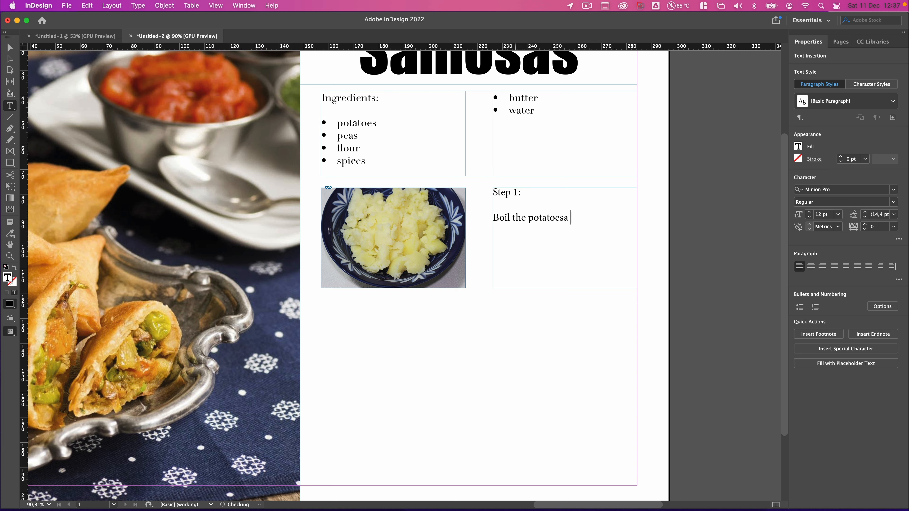
pyautogui.press('BackSpace')
pyautogui.press('BackSpace')
pyautogui.write('and then mash them.')
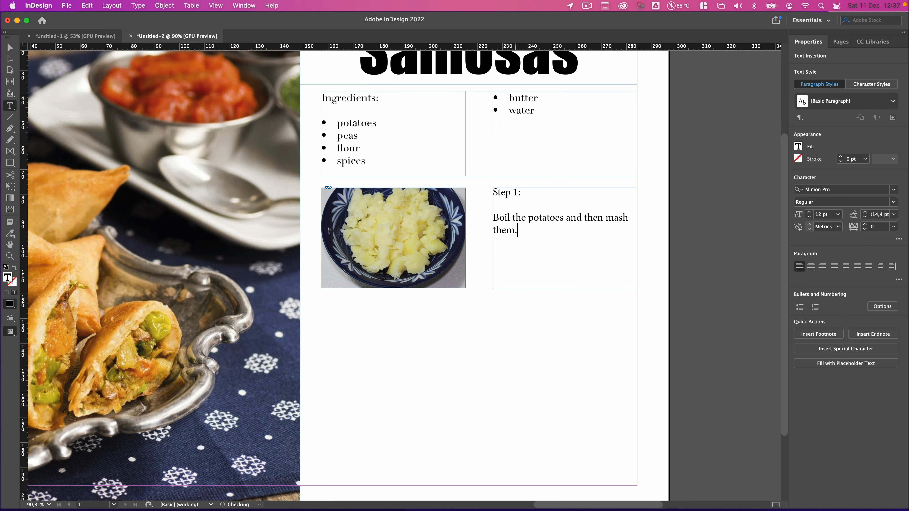
# - Draw a picture frame about 58 × 40 mm below the Step 1 text and a text frame about 60 × 40 mm below the potato photo
pyautogui.scroll(-3, 503, 333)
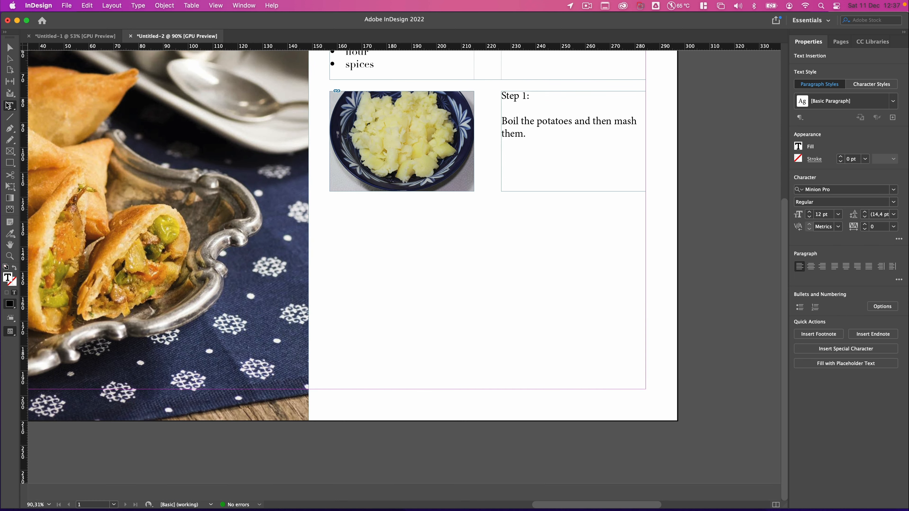
pyautogui.click(10, 150)
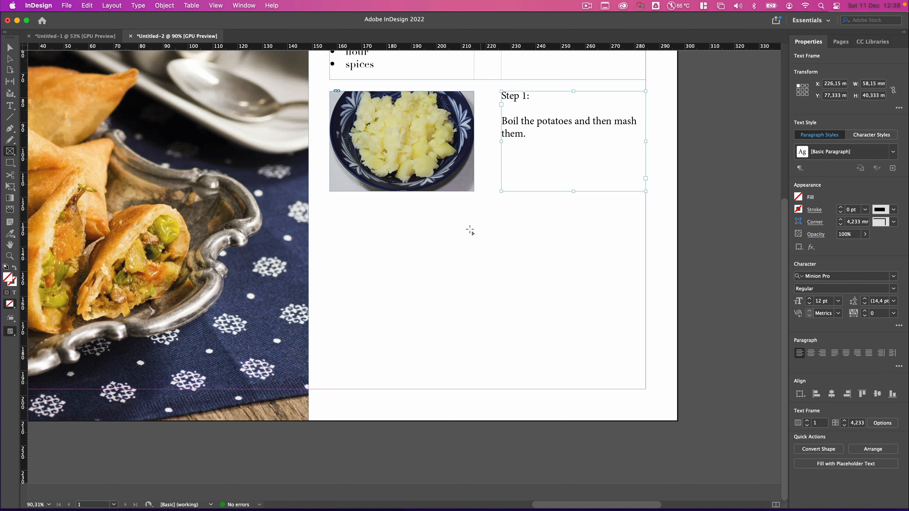
pyautogui.moveTo(501, 208); pyautogui.dragTo(646, 309)
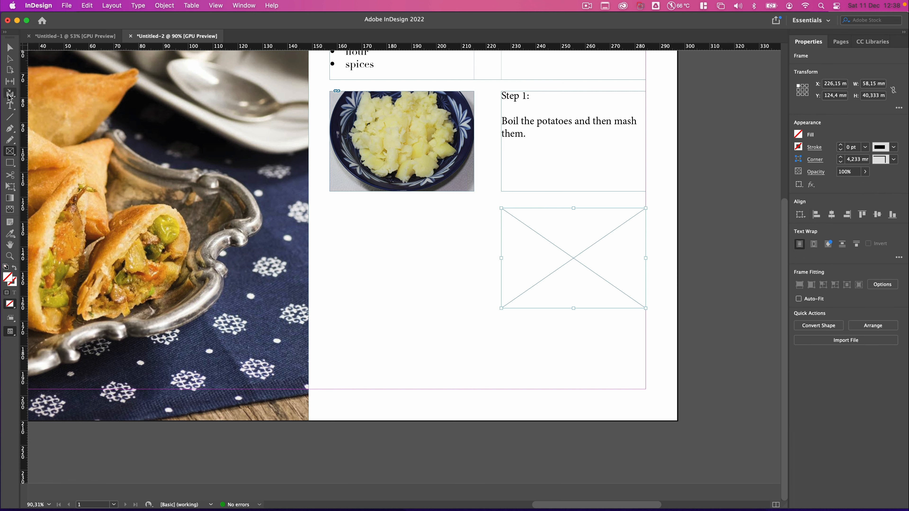
pyautogui.click(10, 105)
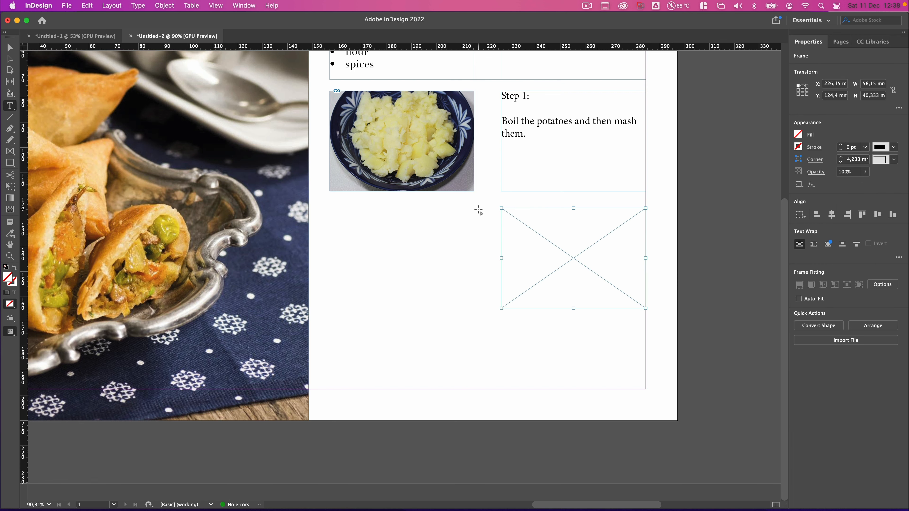
pyautogui.moveTo(478, 208); pyautogui.dragTo(329, 308)
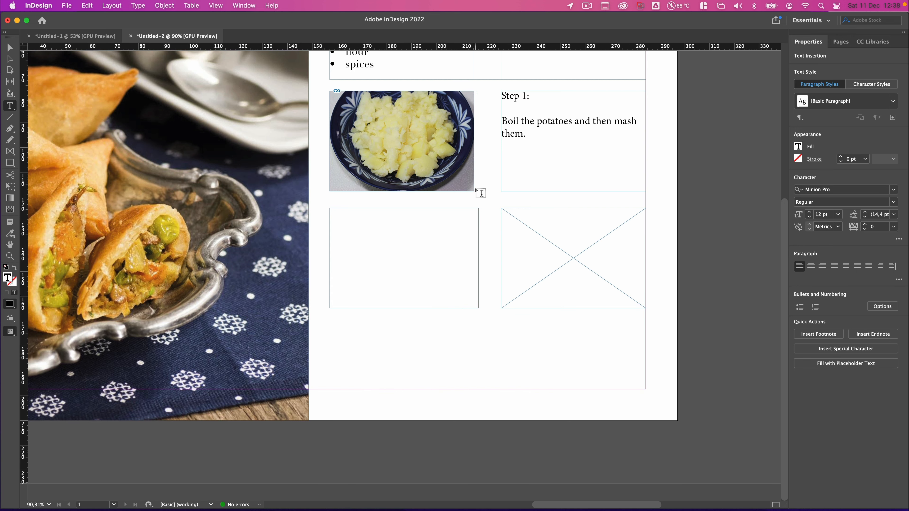
pyautogui.click(9, 47)
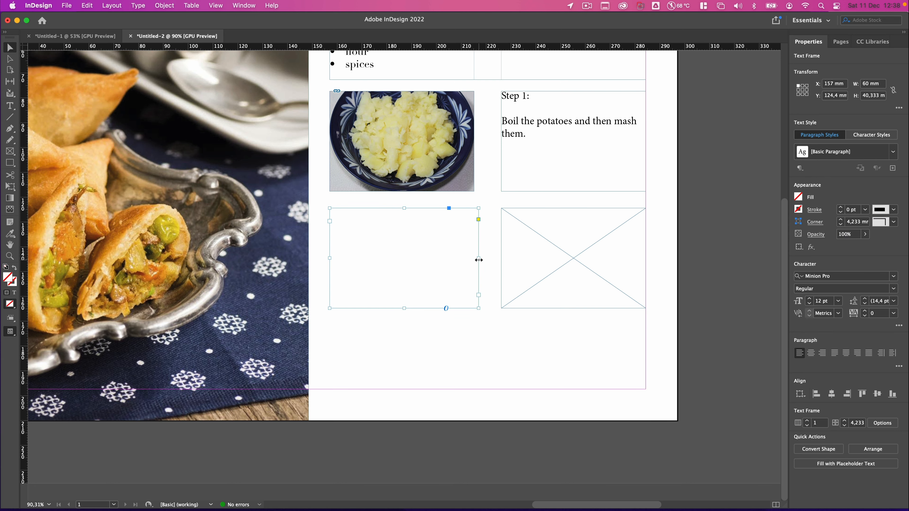
# - Narrow the lower text frame to about 58 mm, and place image 2 from Finder's CookBook folder into the empty picture frame
pyautogui.moveTo(478, 258); pyautogui.dragTo(474, 258)
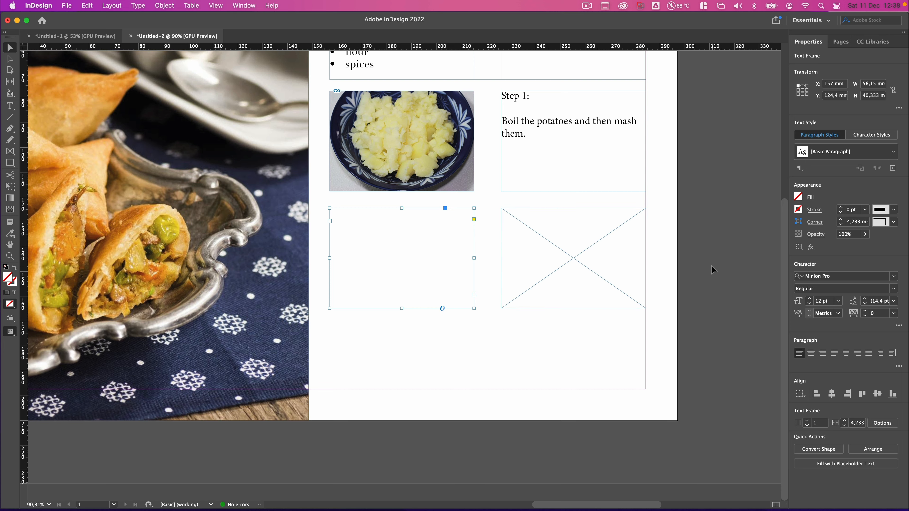
pyautogui.press('super+Tab')
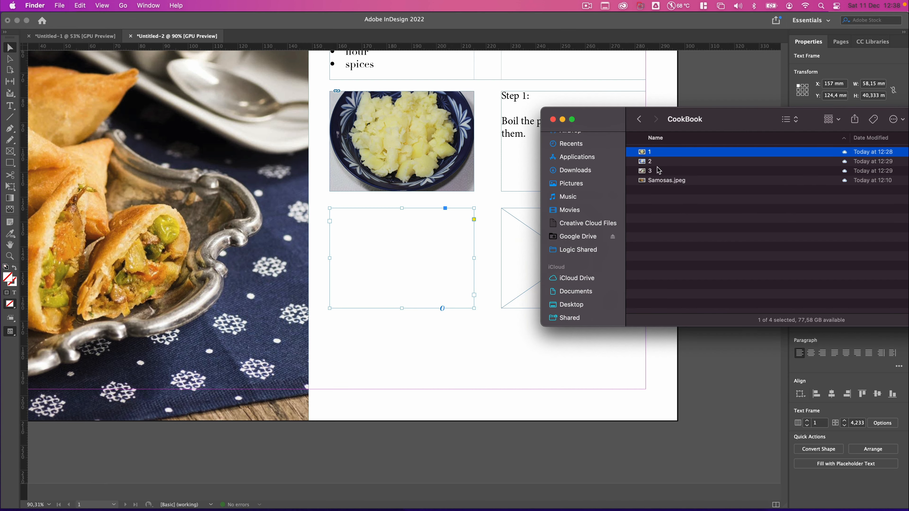
pyautogui.moveTo(647, 164); pyautogui.dragTo(516, 249)
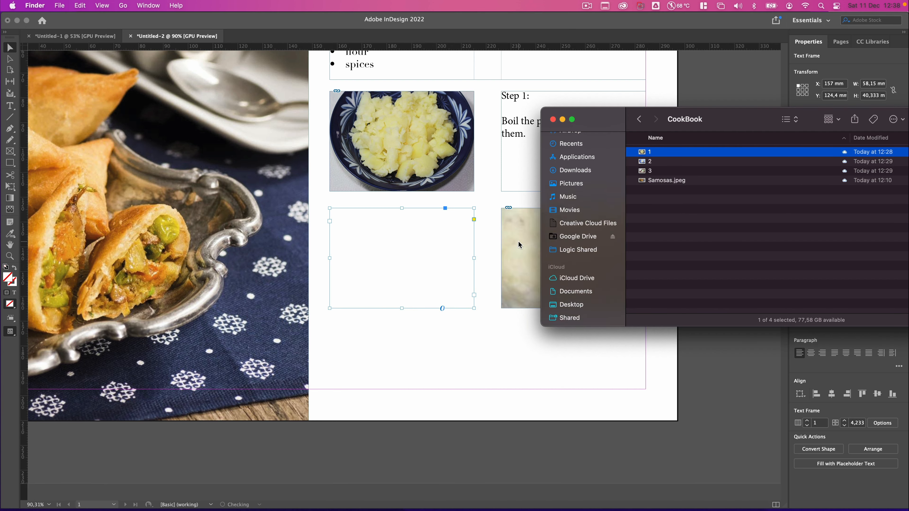
# - Fit the dough photo to its frame with Fill Frame Proportionally
pyautogui.click(519, 268)
pyautogui.rightClick(520, 267)
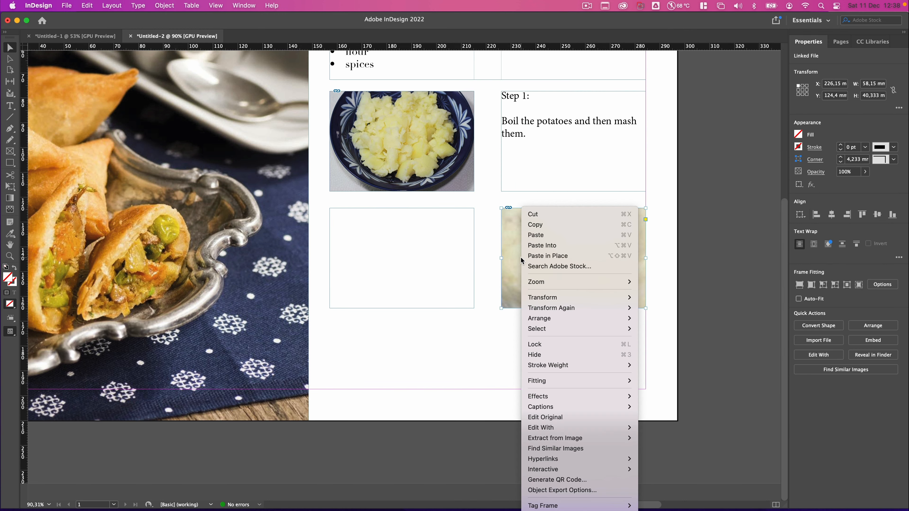
pyautogui.moveTo(623, 381)
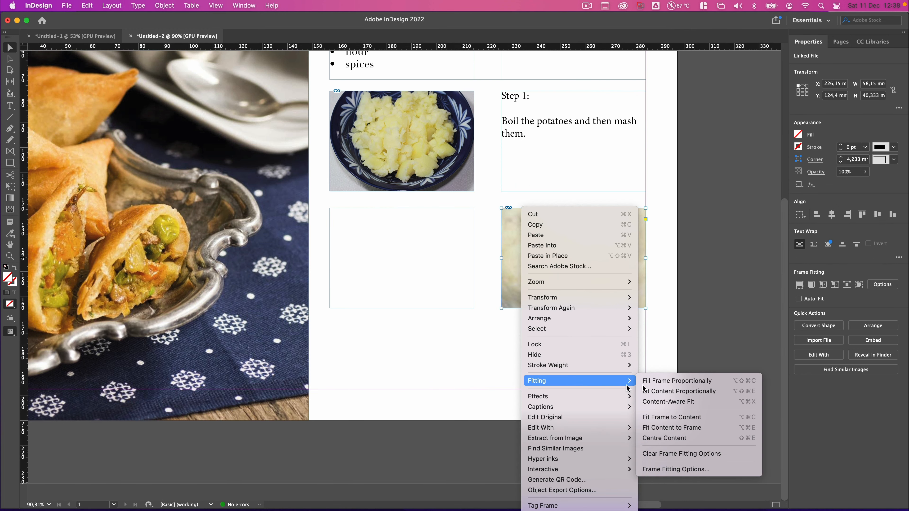
pyautogui.click(662, 379)
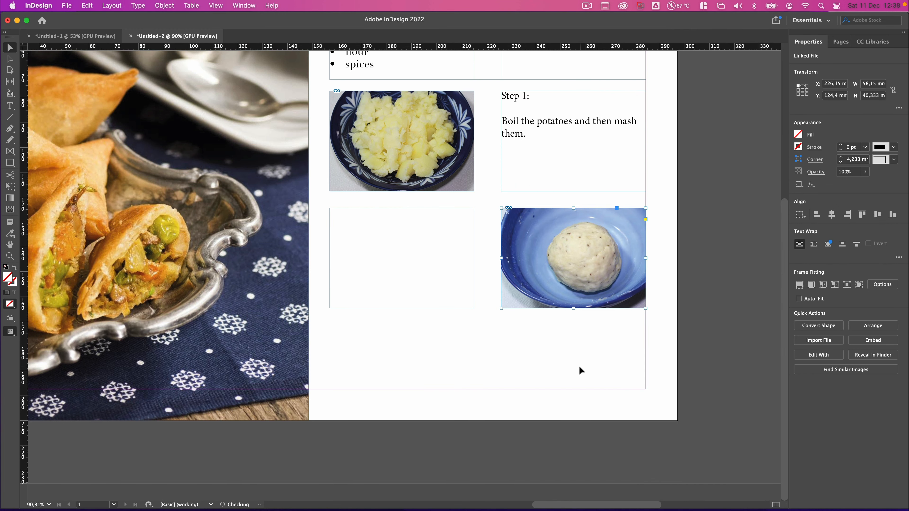
# - Enter "Step 2:", a blank line and "so and so on" in the text frame beside the dough photo
pyautogui.click(414, 245)
pyautogui.doubleClick(415, 245)
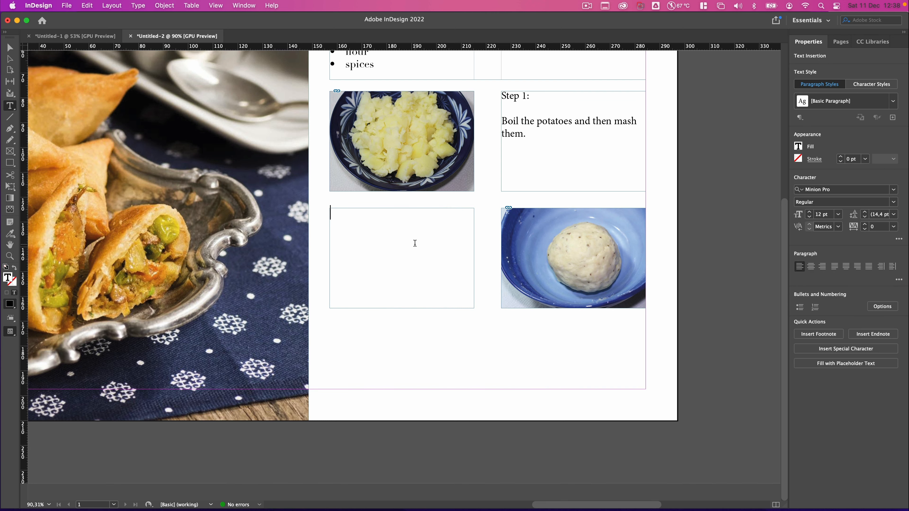
pyautogui.write('Step ')
pyautogui.write('2:  ')
pyautogui.write('s')
pyautogui.write('o and ')
pyautogui.write('so on')
pyautogui.press('super+0')
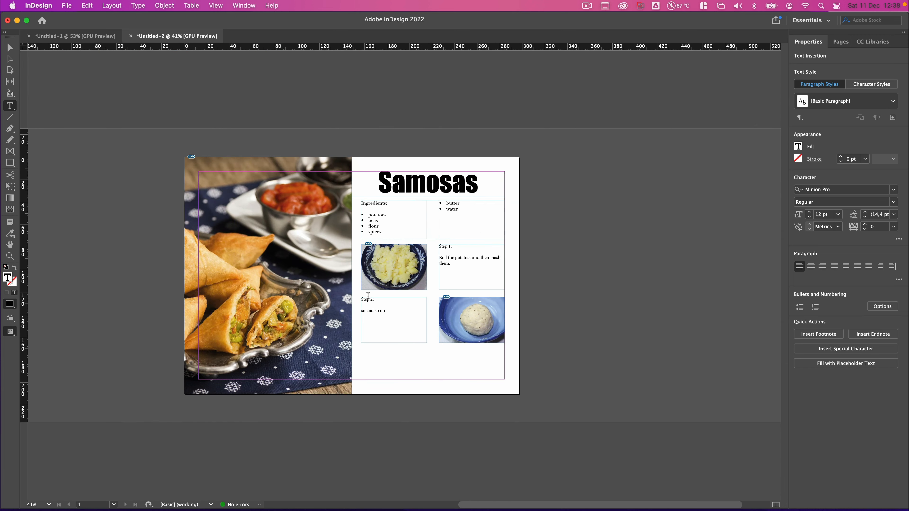
pyautogui.scroll(5, 368, 336)
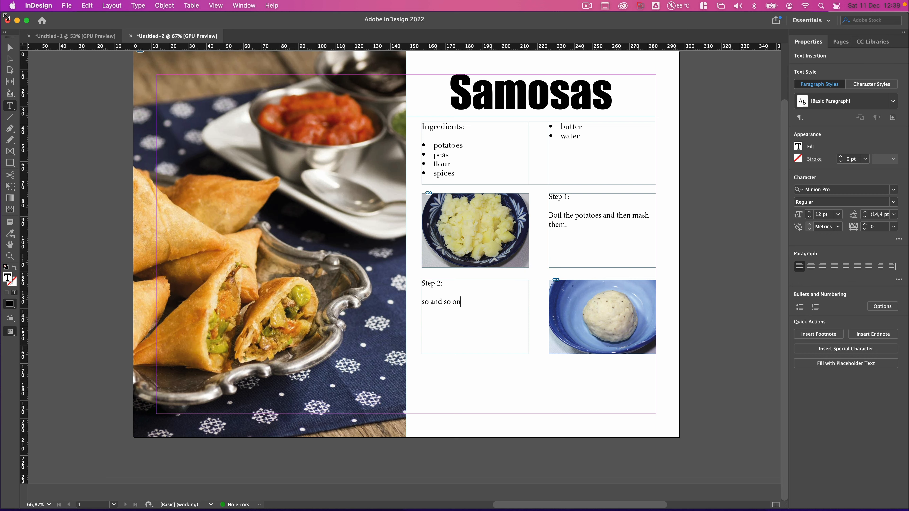
pyautogui.press('Escape')
# - Enlarge the potato photo's frame to about 66 × 44 mm and the dough photo's frame to about 64 × 48 mm
pyautogui.click(526, 263)
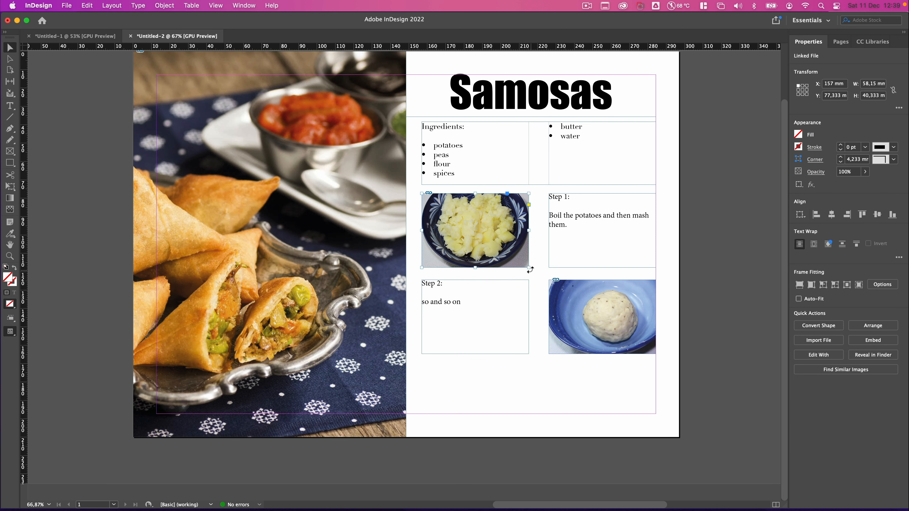
pyautogui.moveTo(529, 267); pyautogui.dragTo(542, 273)
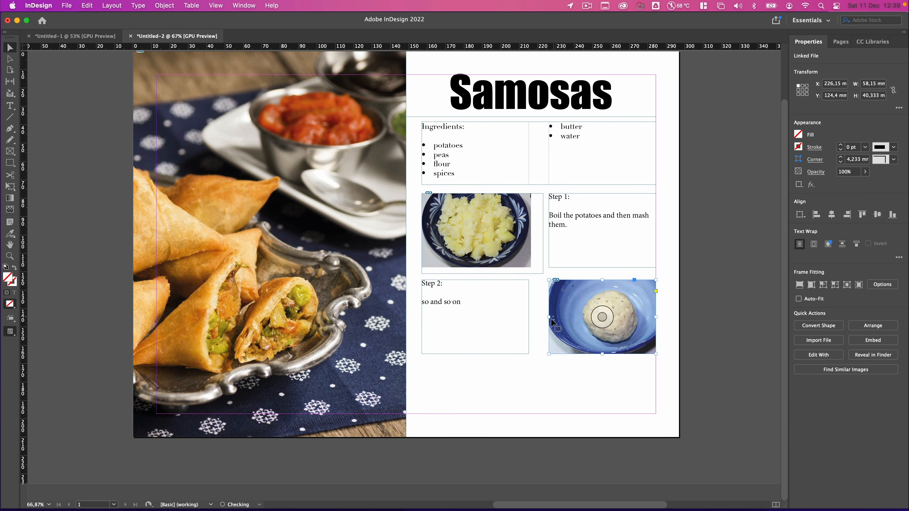
pyautogui.click(556, 325)
pyautogui.moveTo(549, 355); pyautogui.dragTo(539, 366)
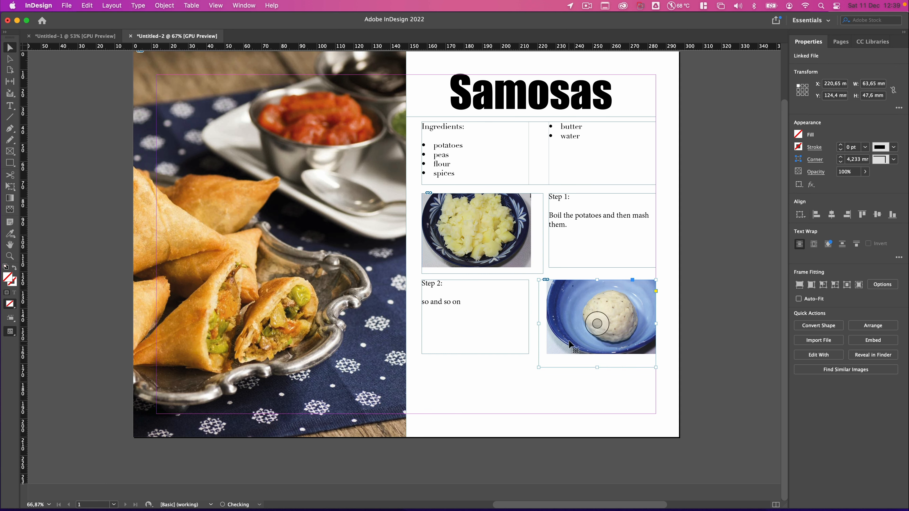
# - Refit the dough and potato photos to their enlarged frames with Fill Frame Proportionally
pyautogui.rightClick(569, 343)
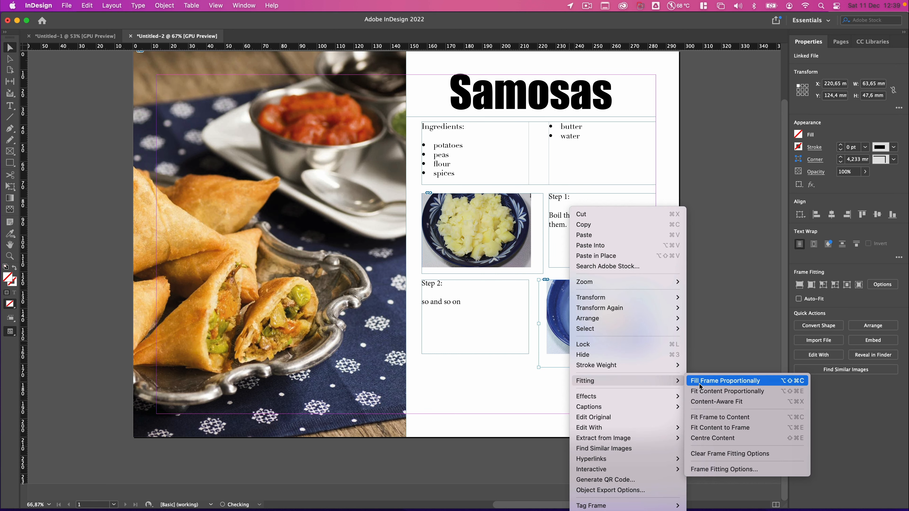
pyautogui.click(712, 379)
pyautogui.rightClick(491, 248)
pyautogui.click(469, 251)
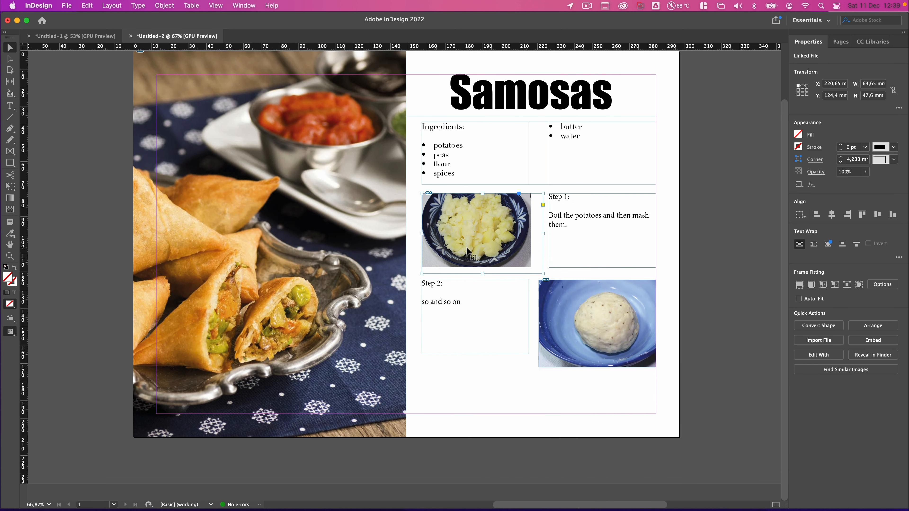
pyautogui.rightClick(468, 249)
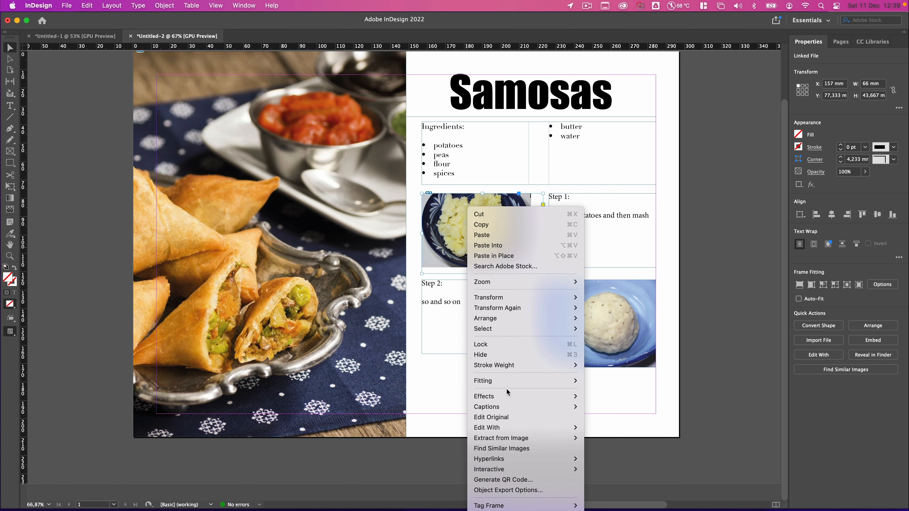
pyautogui.moveTo(524, 380)
pyautogui.click(594, 381)
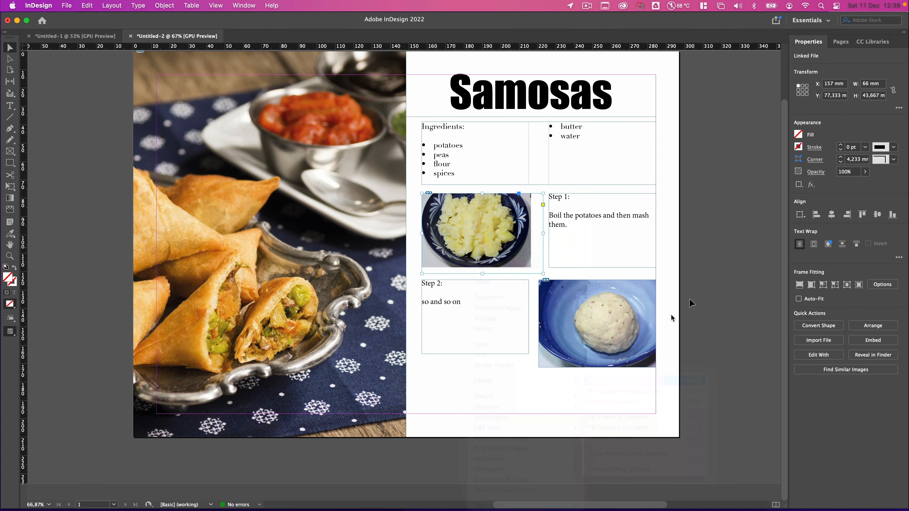
pyautogui.click(704, 292)
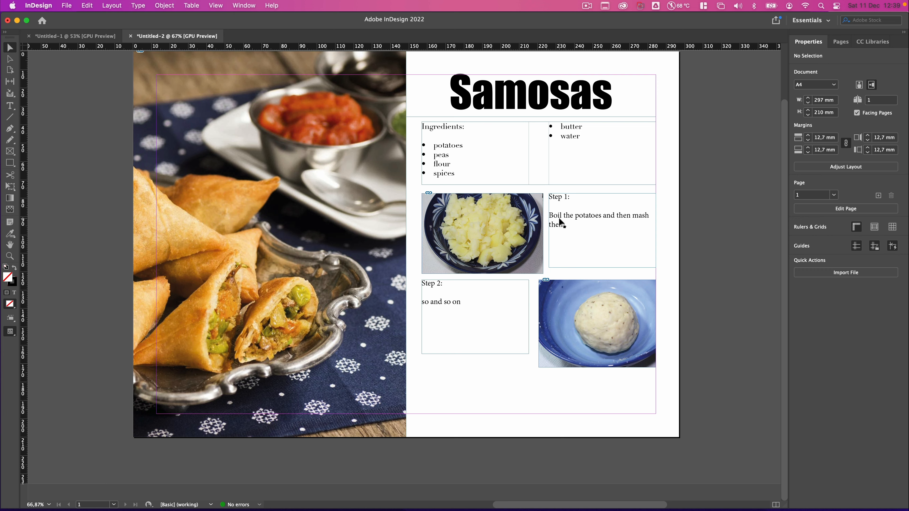
# - Undo the fitting and enlarging of both step photos
pyautogui.press('super+z')
pyautogui.press('super+z')
pyautogui.press('super+z')
pyautogui.press('super+z')
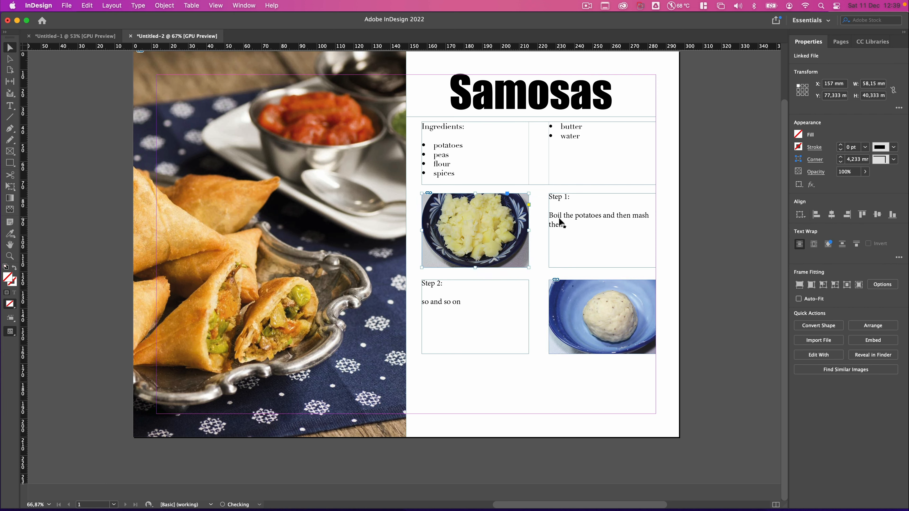
pyautogui.click(668, 264)
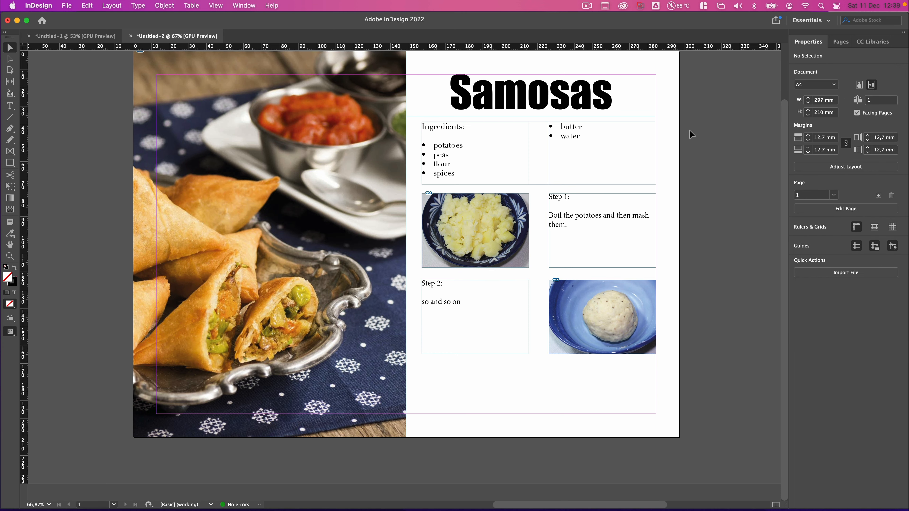
# - Shorten the two-column ingredients text frame to about 23 mm high
pyautogui.click(515, 177)
pyautogui.moveTo(537, 184); pyautogui.dragTo(541, 163)
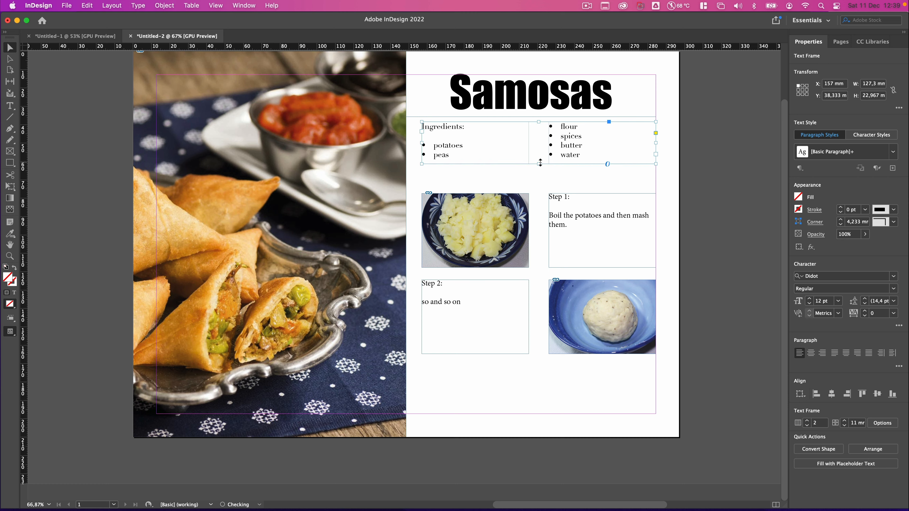
pyautogui.click(531, 194)
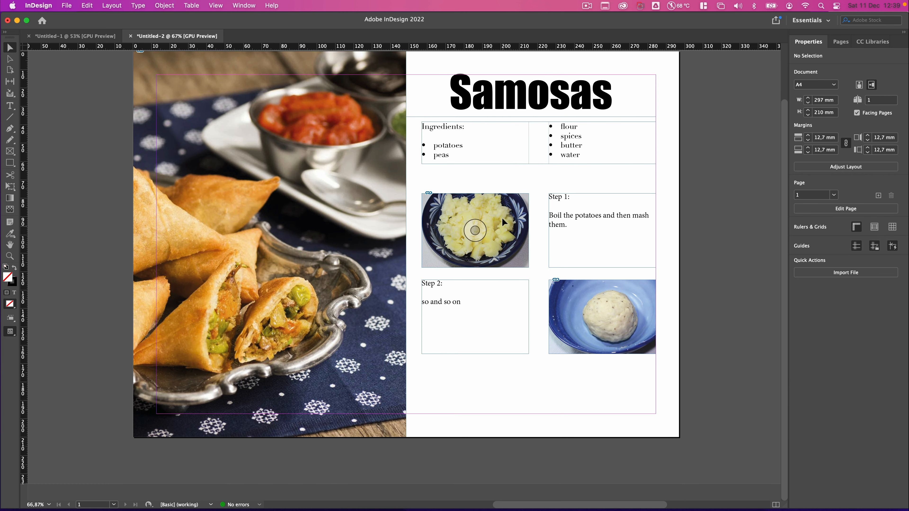
# - Move the potato photo and Step 1 text up to Y 66 mm, and the Step 2 text and dough photo frame to about Y 111 mm
pyautogui.moveTo(503, 222); pyautogui.dragTo(503, 209)
pyautogui.moveTo(567, 233); pyautogui.dragTo(566, 214)
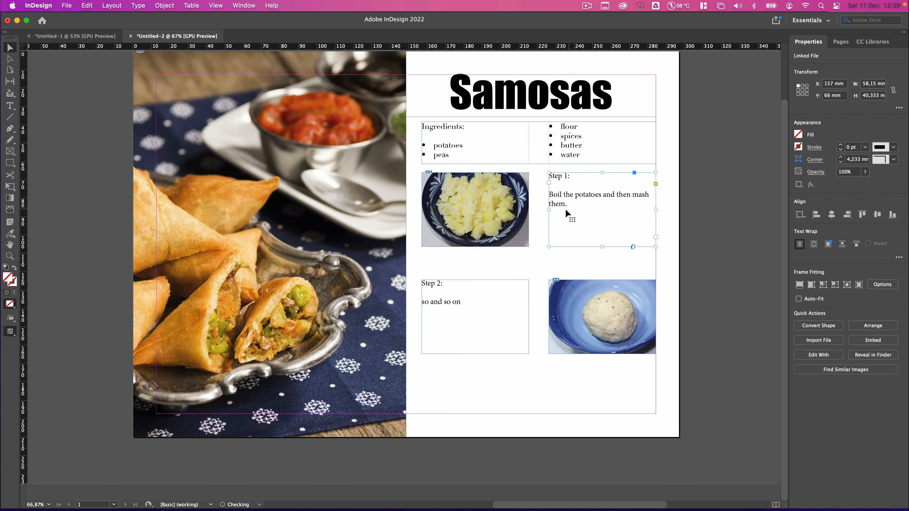
pyautogui.moveTo(493, 309); pyautogui.dragTo(494, 285)
pyautogui.moveTo(600, 318); pyautogui.dragTo(604, 295)
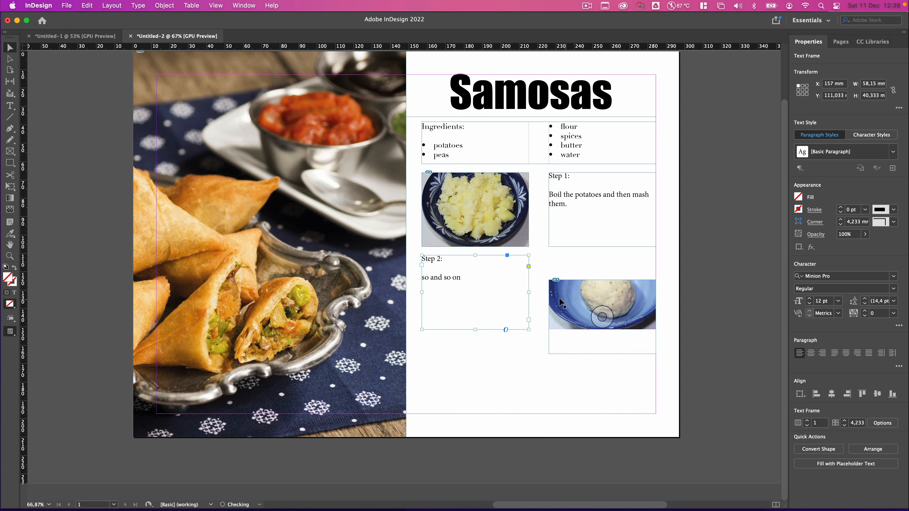
pyautogui.moveTo(578, 350); pyautogui.dragTo(577, 327)
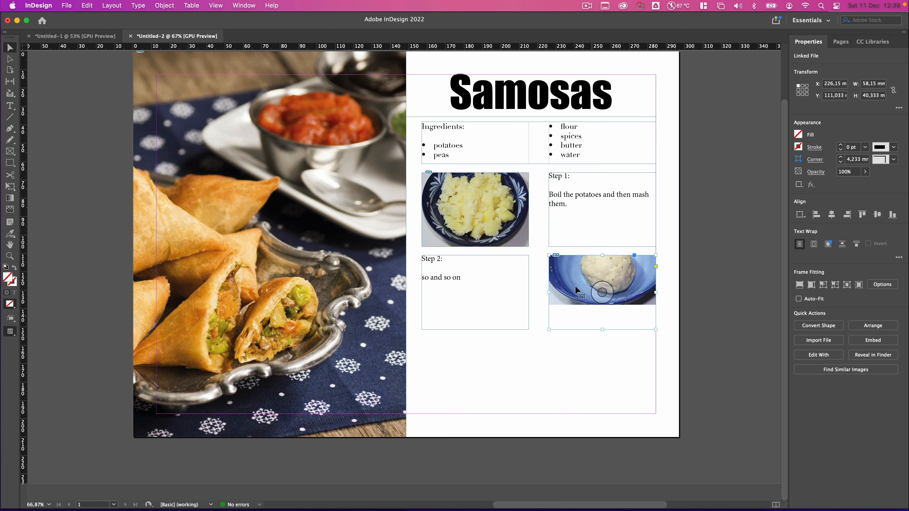
# - Refit the shifted dough photo inside its moved frame with Fill Frame Proportionally
pyautogui.rightClick(567, 303)
pyautogui.moveTo(630, 381)
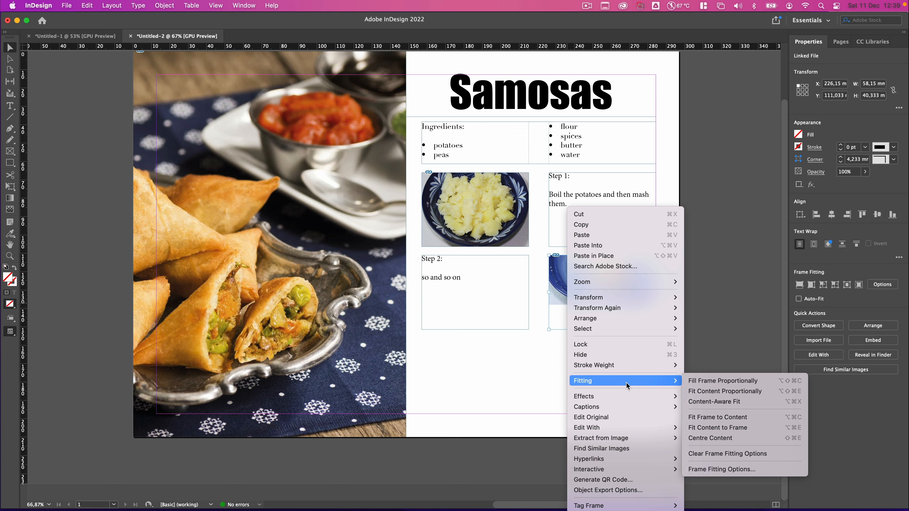
pyautogui.click(711, 381)
pyautogui.click(657, 397)
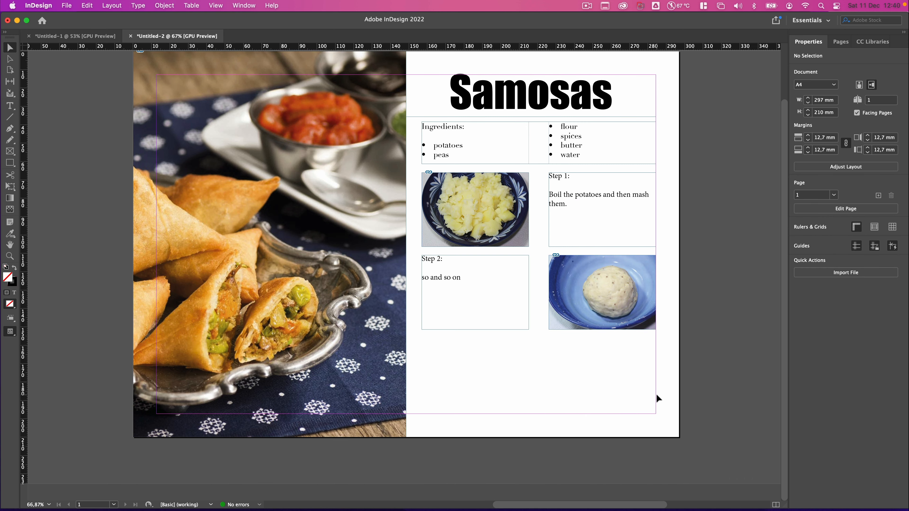
pyautogui.scroll(3, 655, 406)
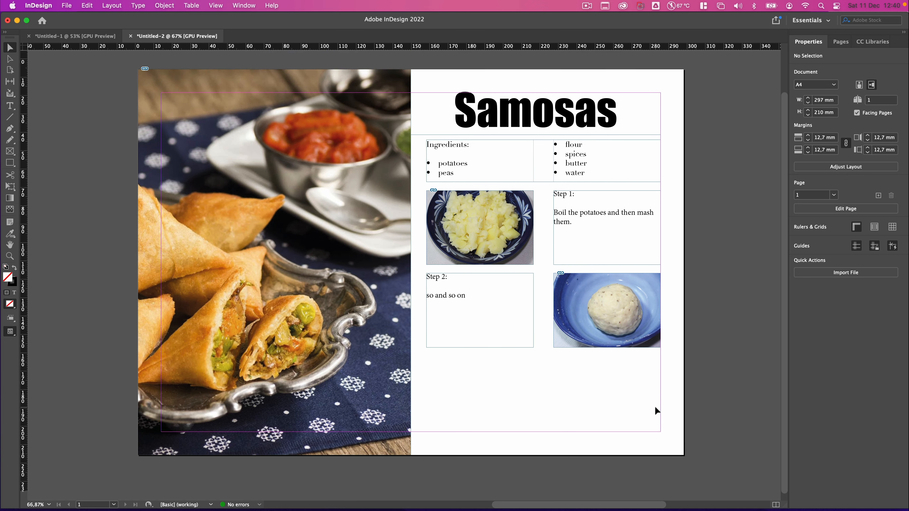